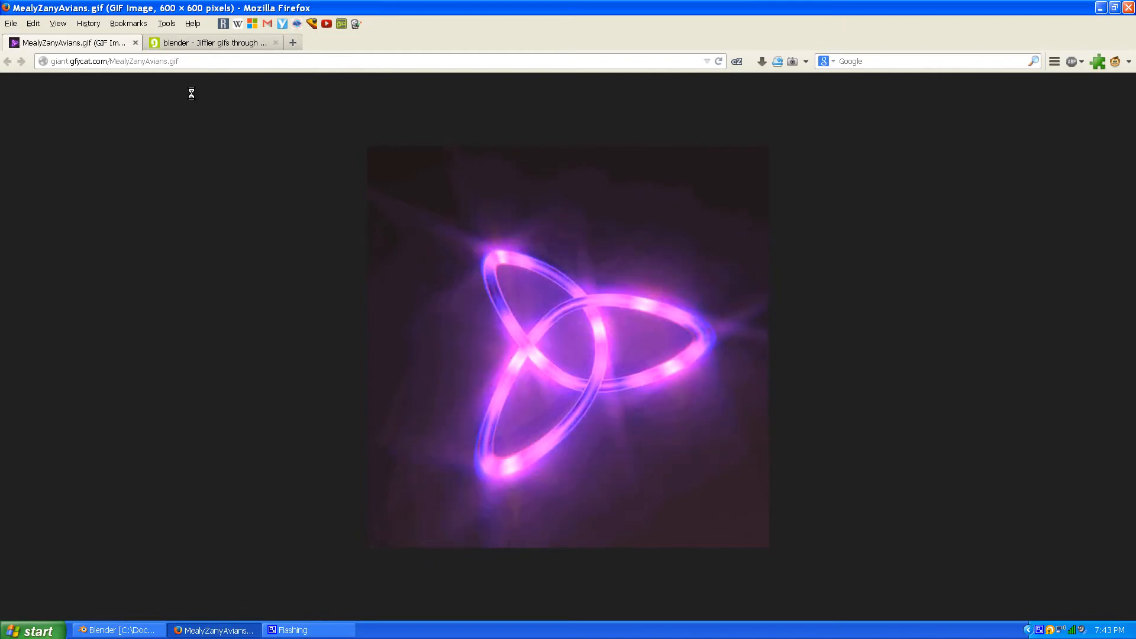
# View the glowing star animation on its gfycat page in GIF format
pyautogui.click(195, 43)
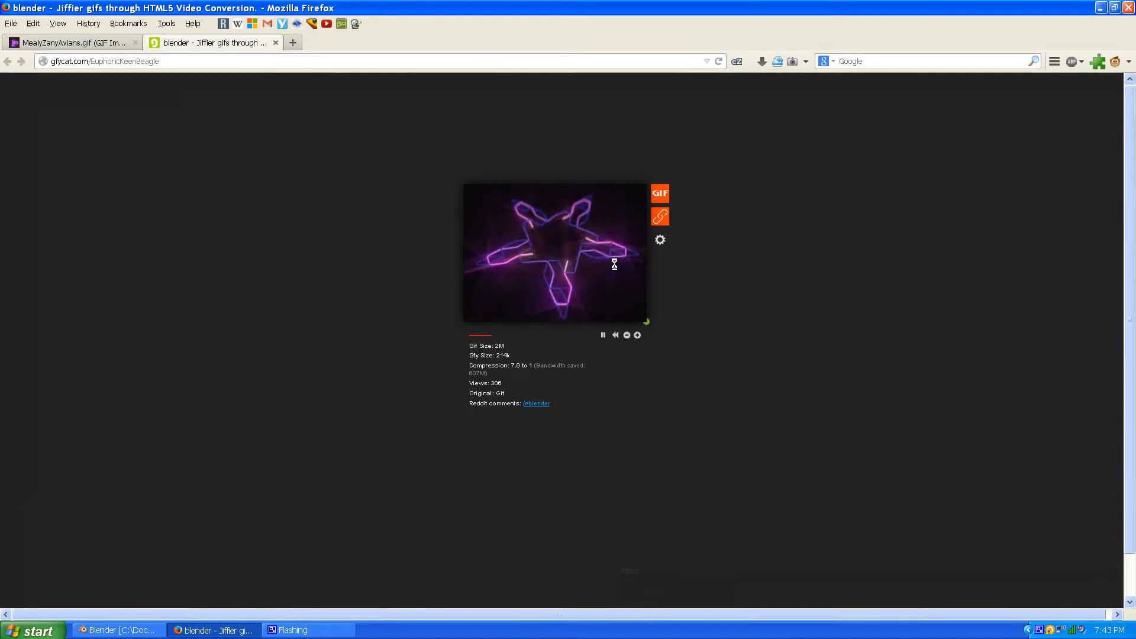
pyautogui.click(656, 194)
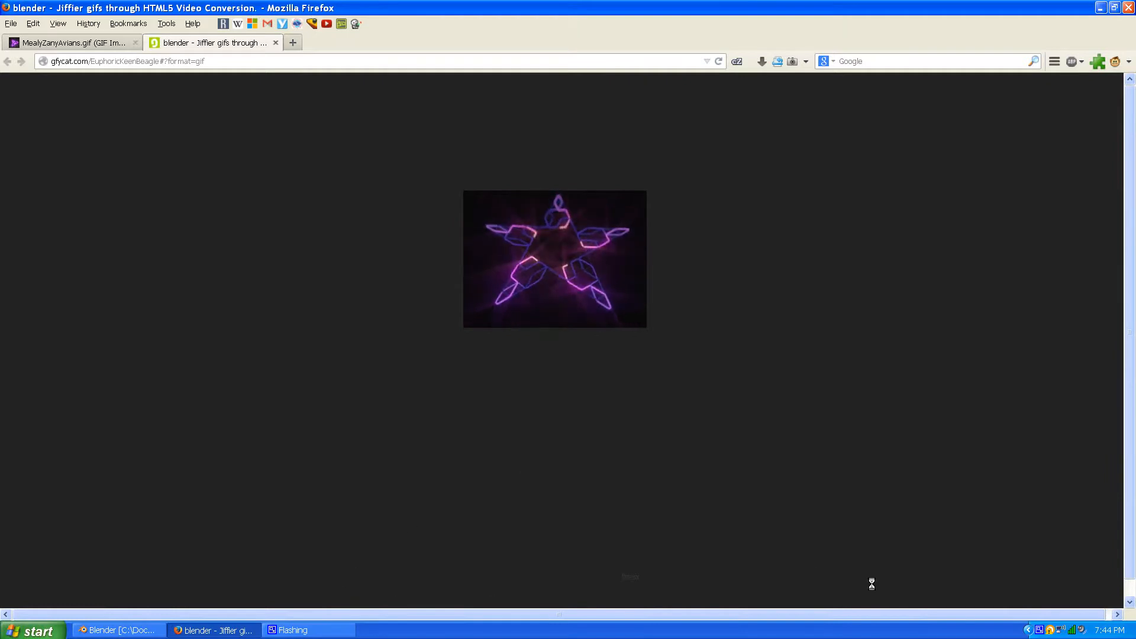
pyautogui.click(1039, 630)
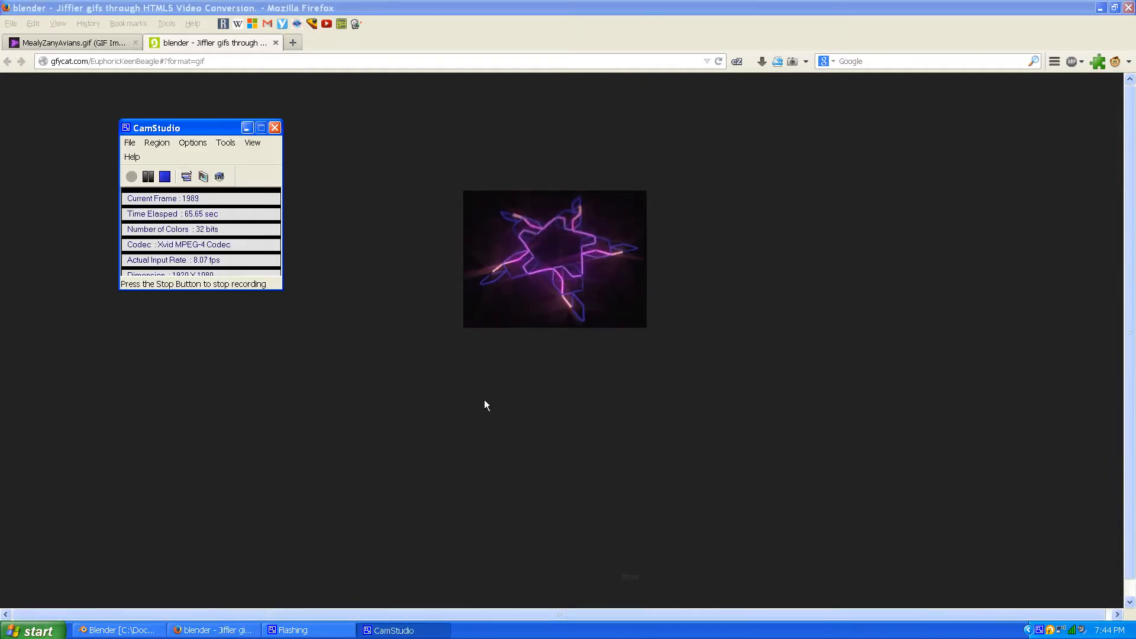
pyautogui.click(149, 176)
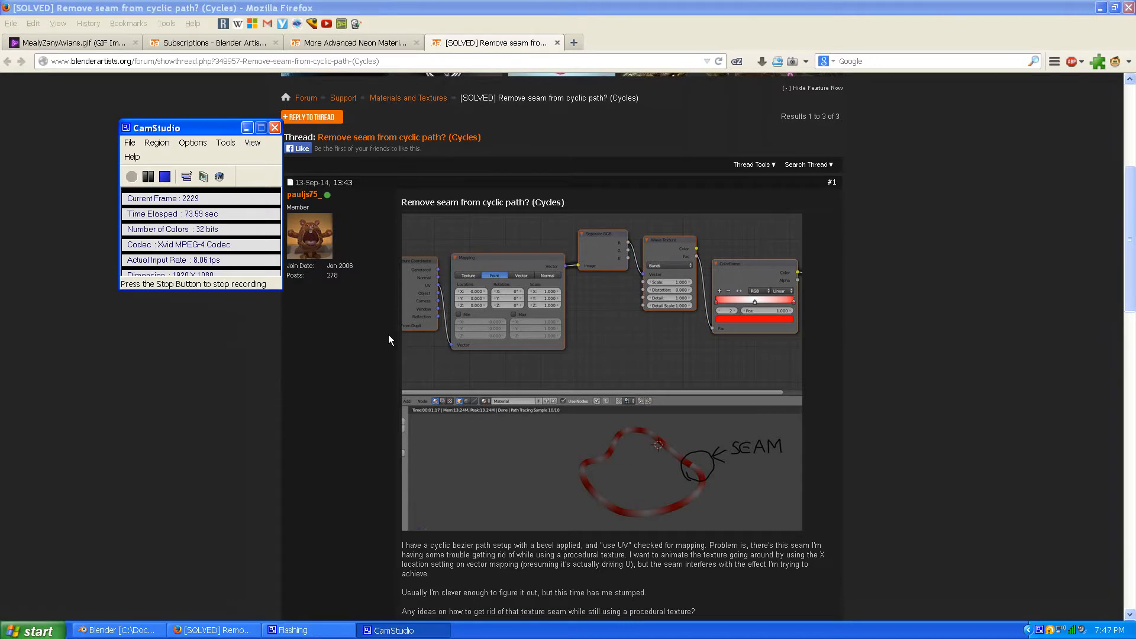
# Look at the MealyZanyAvians.gif knot animation, then bring up the "More Advanced Neon Material for Cycles" thread
pyautogui.click(190, 45)
pyautogui.click(77, 45)
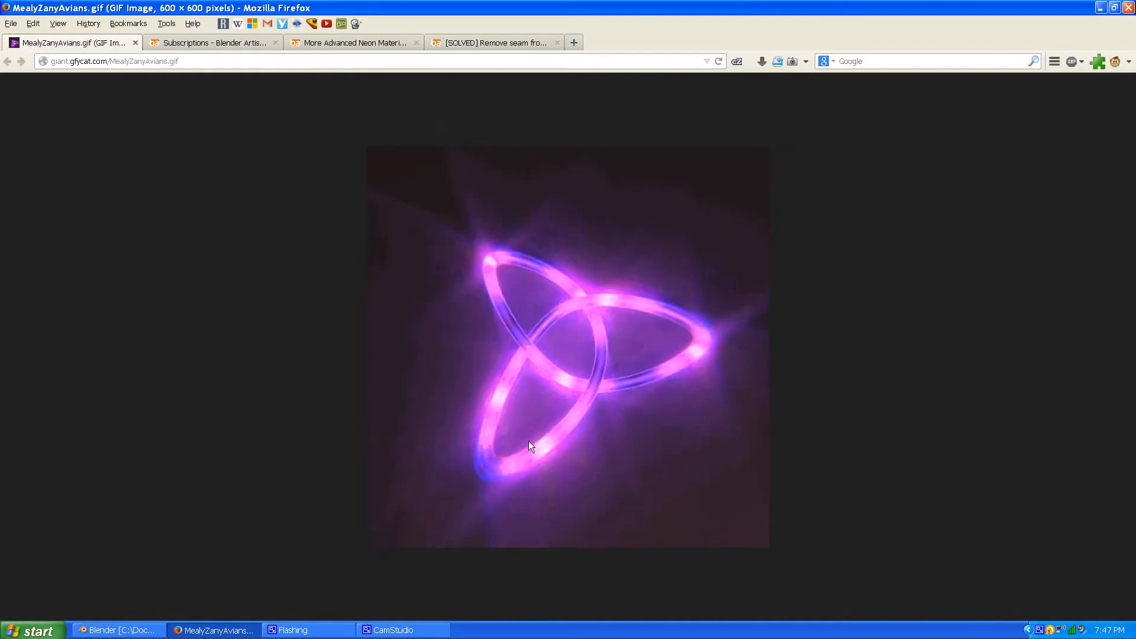
pyautogui.click(210, 43)
pyautogui.click(364, 44)
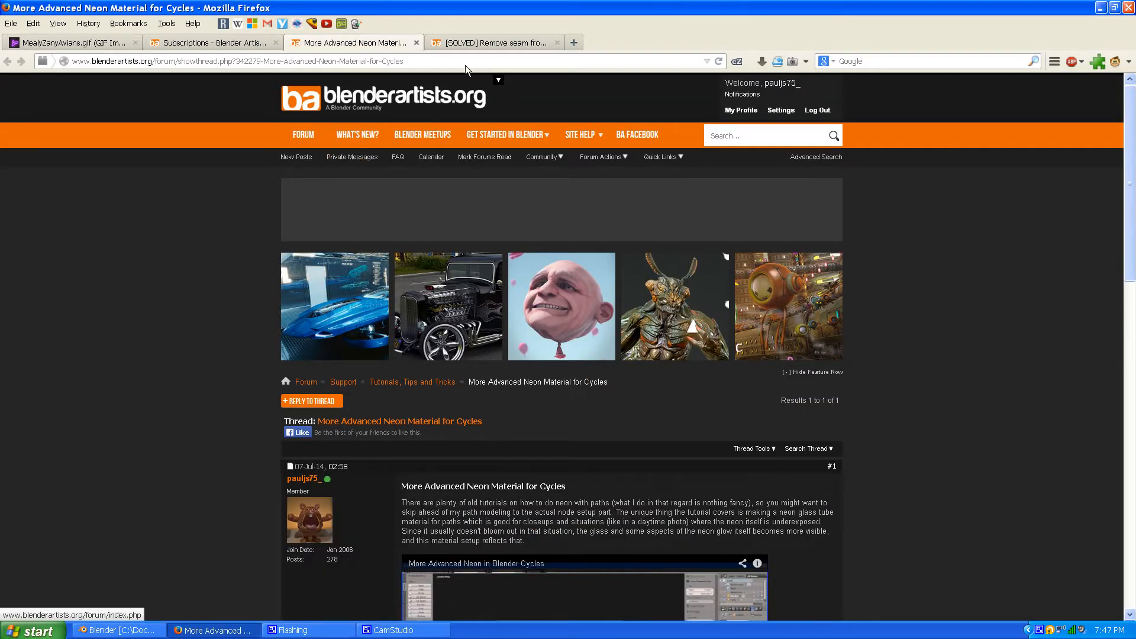
# Read the "Remove seam from cyclic path? (Cycles)" thread, including the seam question and the node setup in reply #2
pyautogui.click(476, 46)
pyautogui.scroll(-5, 468, 380)
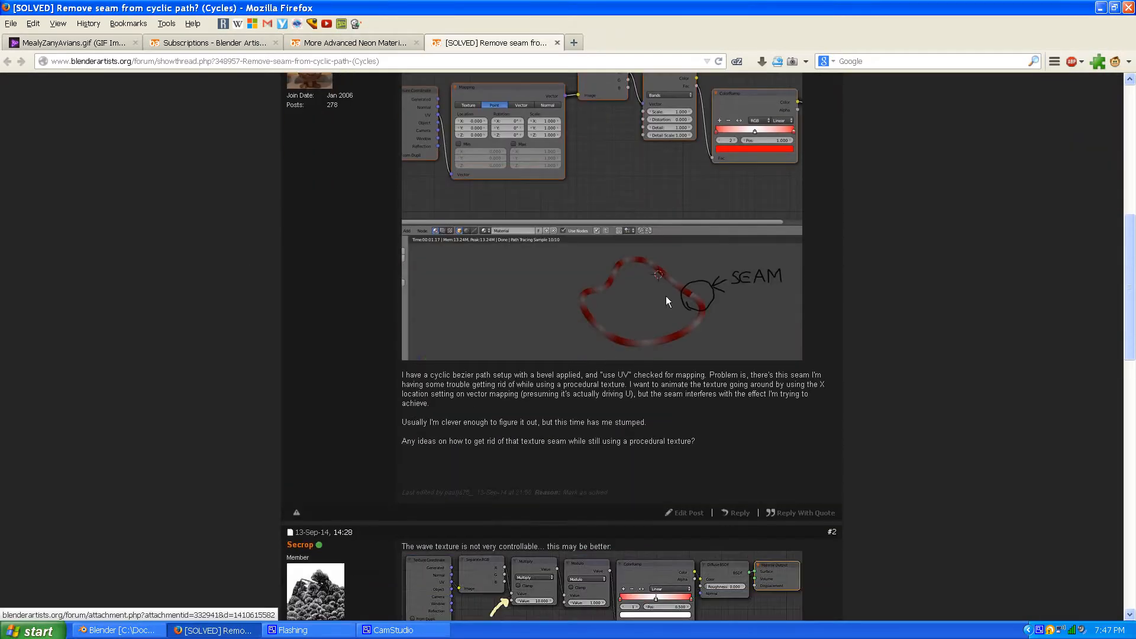
pyautogui.scroll(-5, 566, 348)
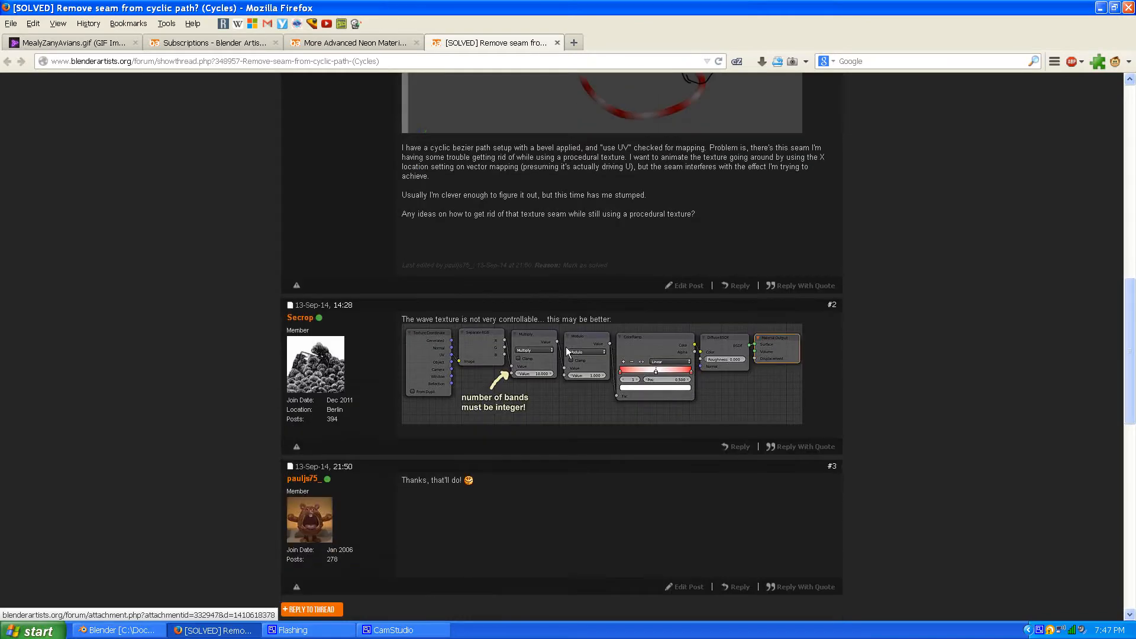
pyautogui.scroll(7, 566, 350)
pyautogui.scroll(-12, 566, 350)
pyautogui.scroll(4, 566, 351)
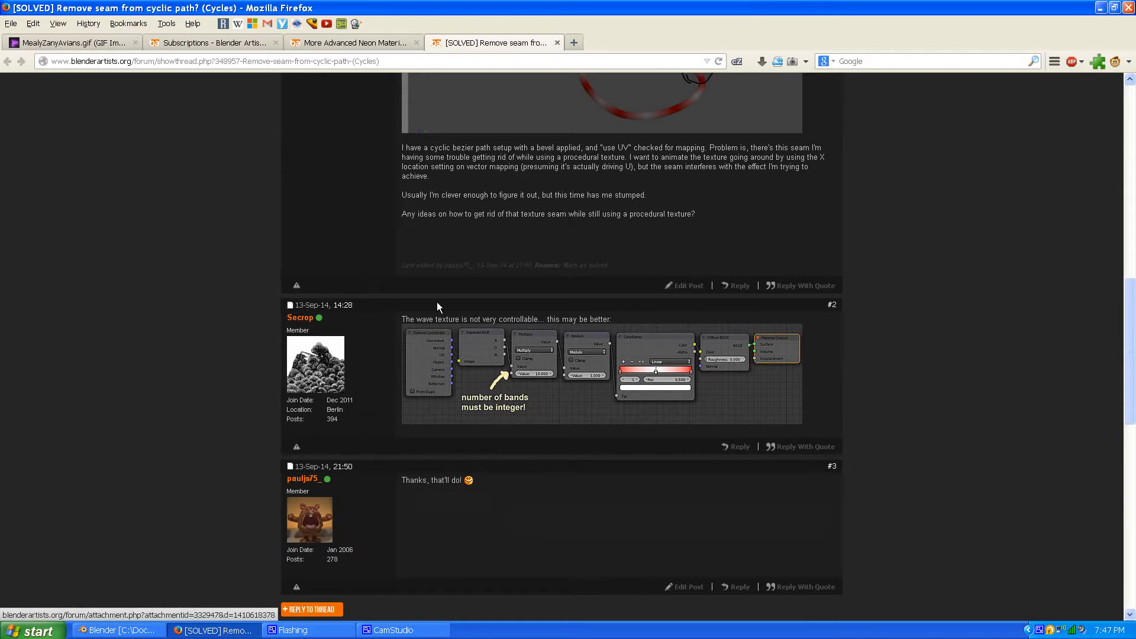
pyautogui.scroll(2, 527, 387)
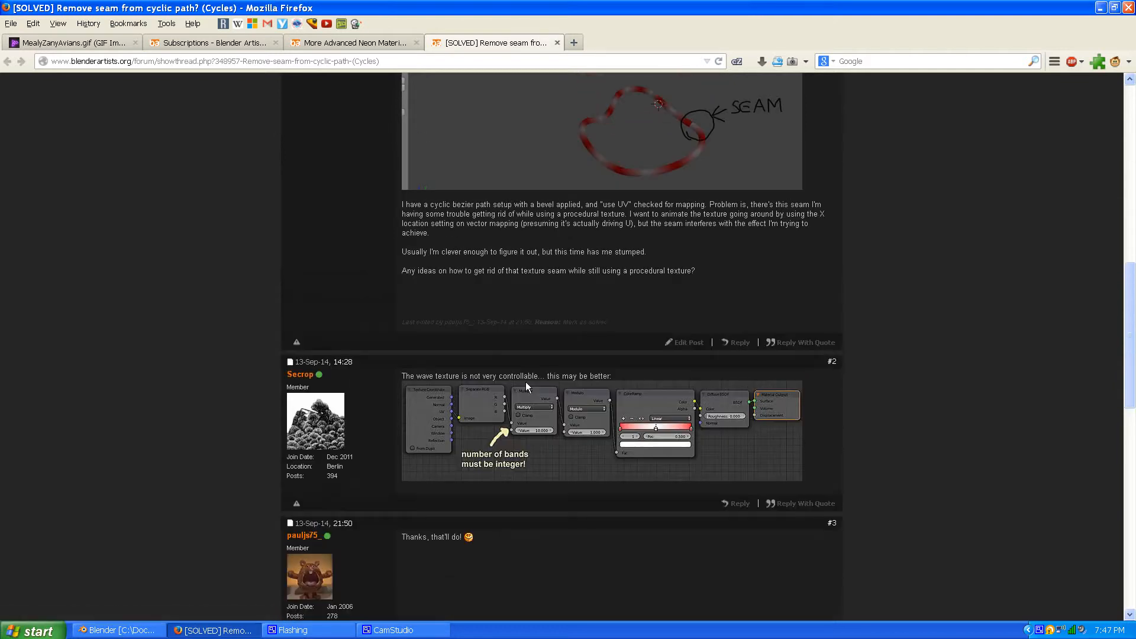
# Examine an enlarged view of the node setup image from reply #2, then close the image
pyautogui.click(545, 438)
pyautogui.click(467, 339)
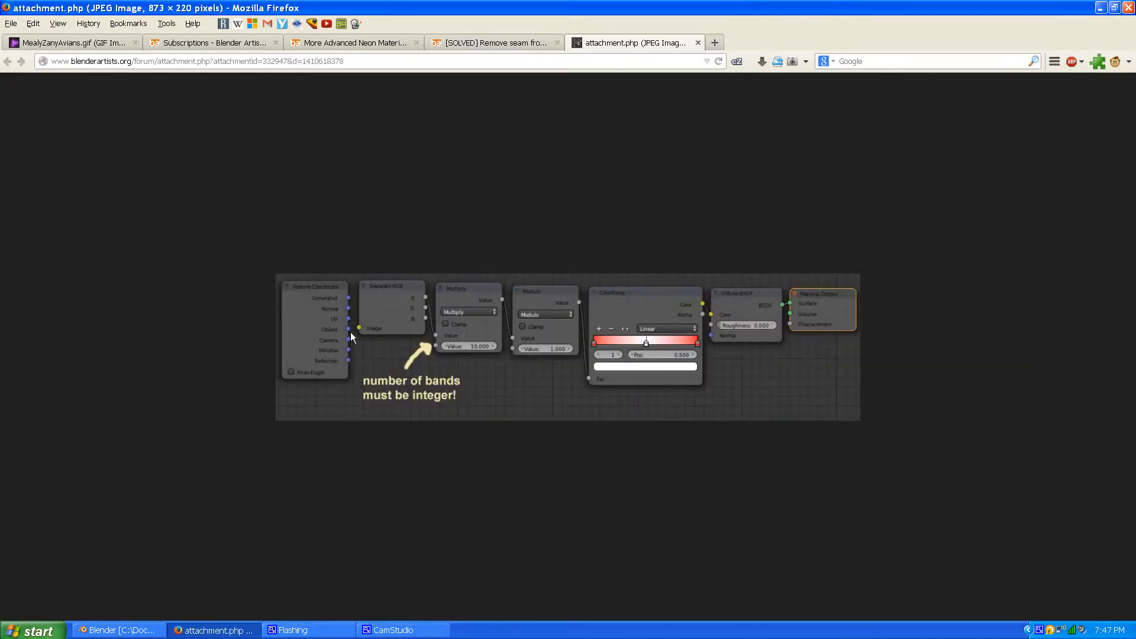
pyautogui.keyDown('ctrl'); pyautogui.scroll(5, 360, 330); pyautogui.keyUp('ctrl')
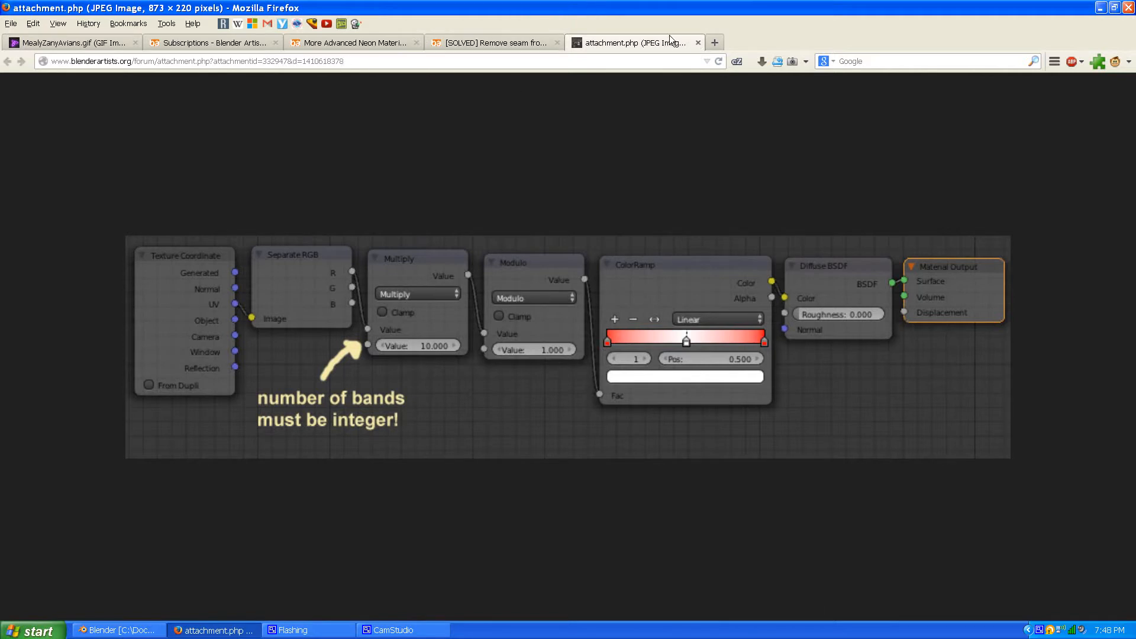
pyautogui.click(698, 44)
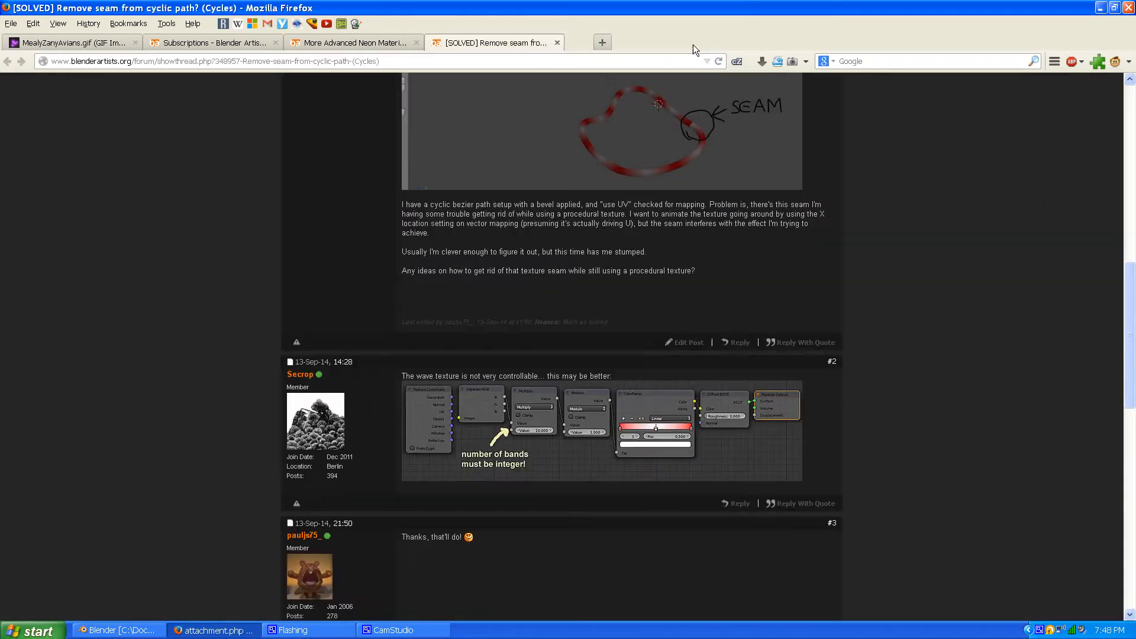
# Review the introduction and embedded video in the "More Advanced Neon Material for Cycles" thread, then close that page
pyautogui.click(353, 44)
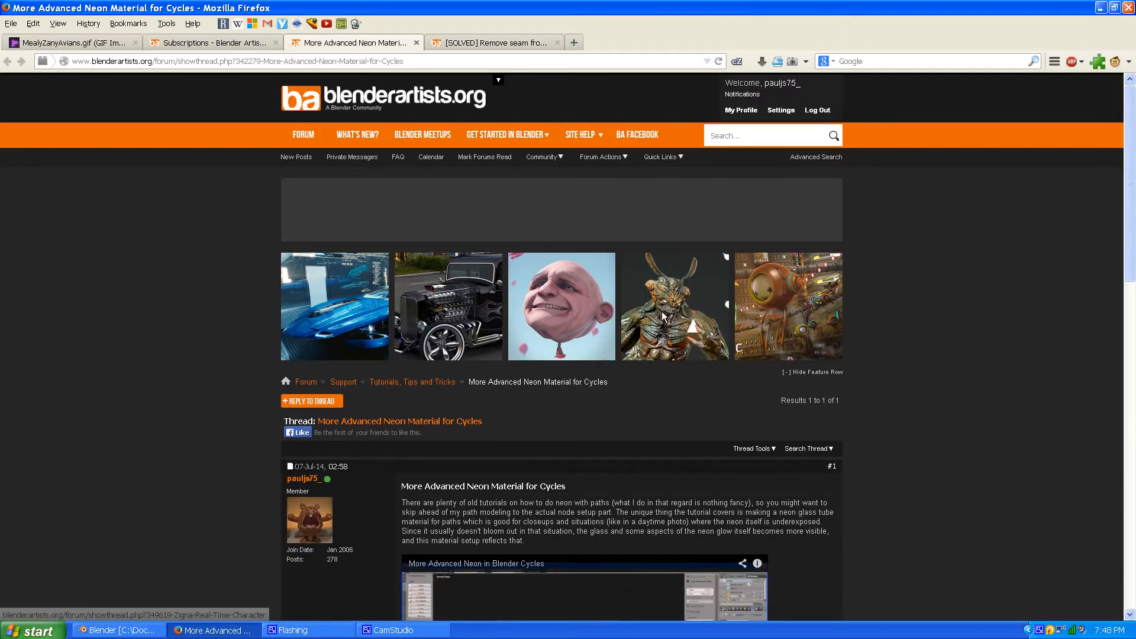
pyautogui.scroll(-5, 652, 342)
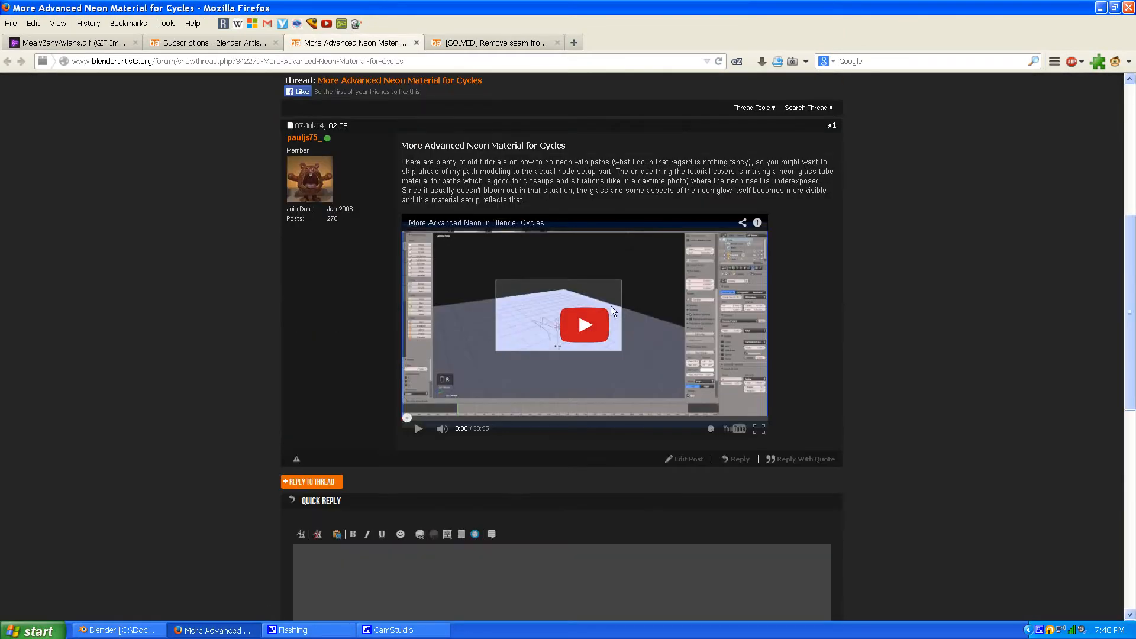
pyautogui.scroll(2, 482, 340)
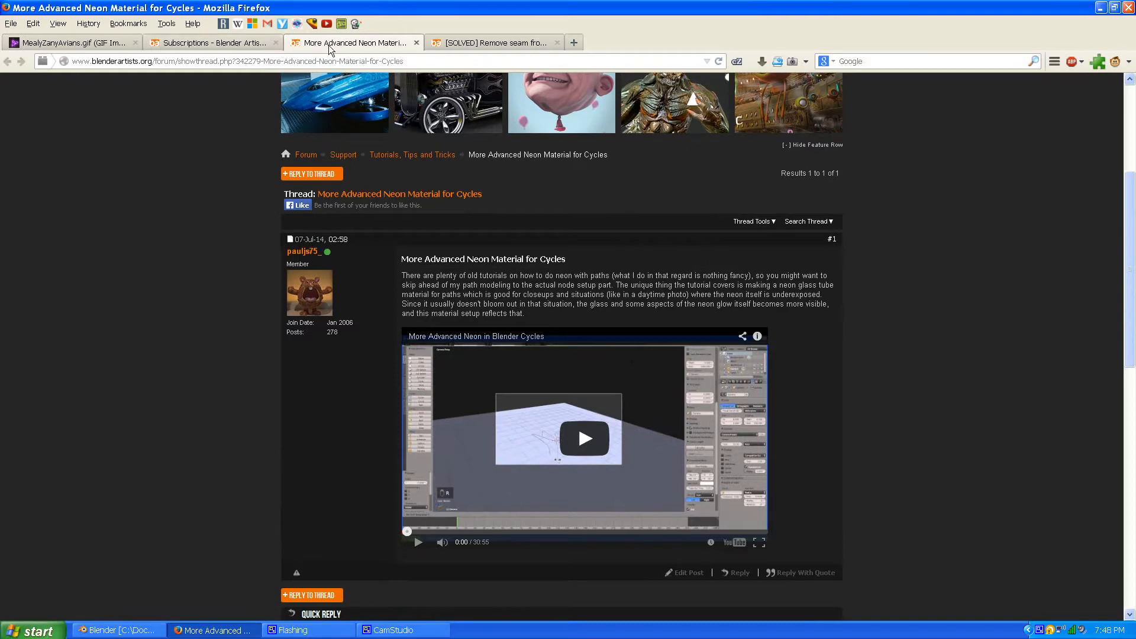
pyautogui.click(416, 42)
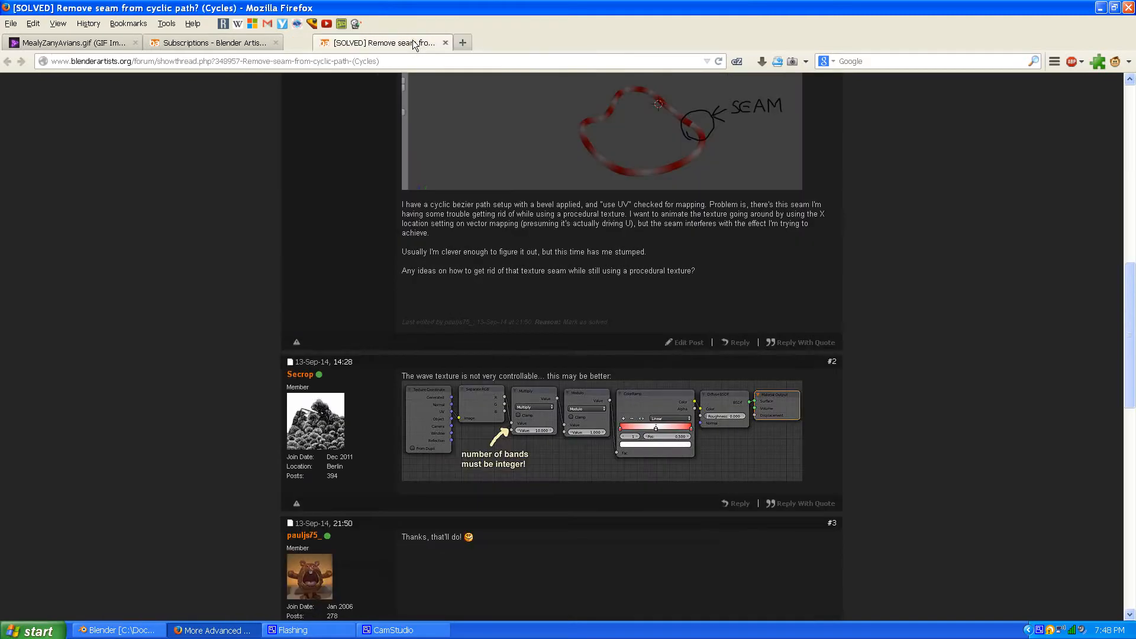
# Switch to Blender and inspect the star knot curve up close from a perspective outside the camera view
pyautogui.click(121, 632)
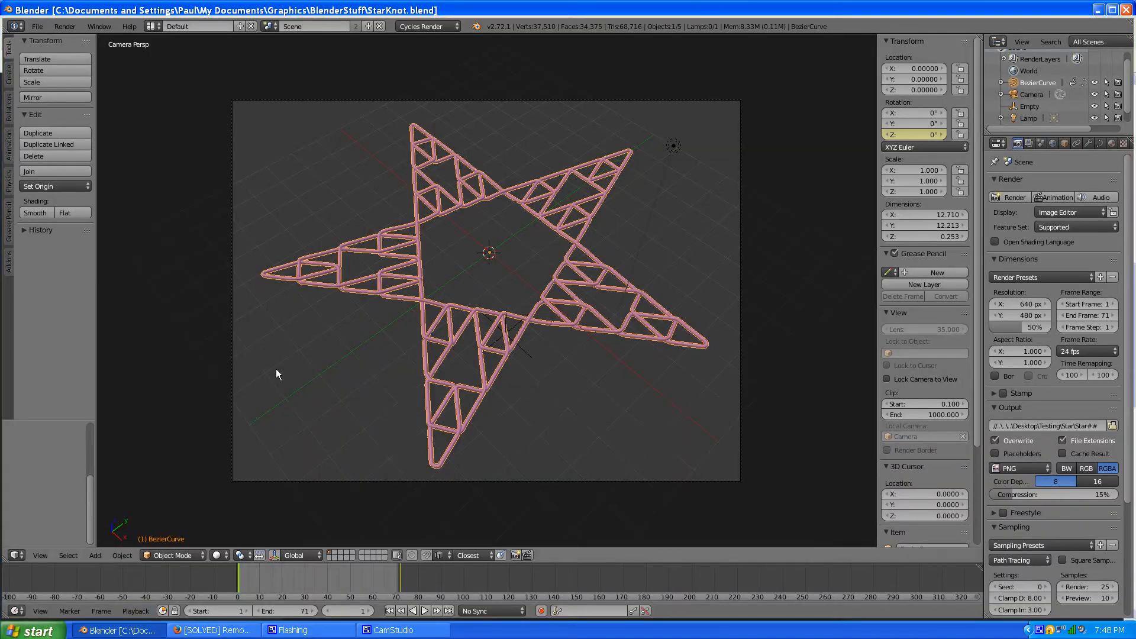
pyautogui.moveTo(552, 392); pyautogui.dragTo(525, 356, button='middle')
pyautogui.scroll(3, 525, 356)
pyautogui.moveTo(580, 386); pyautogui.dragTo(541, 382, button='middle')
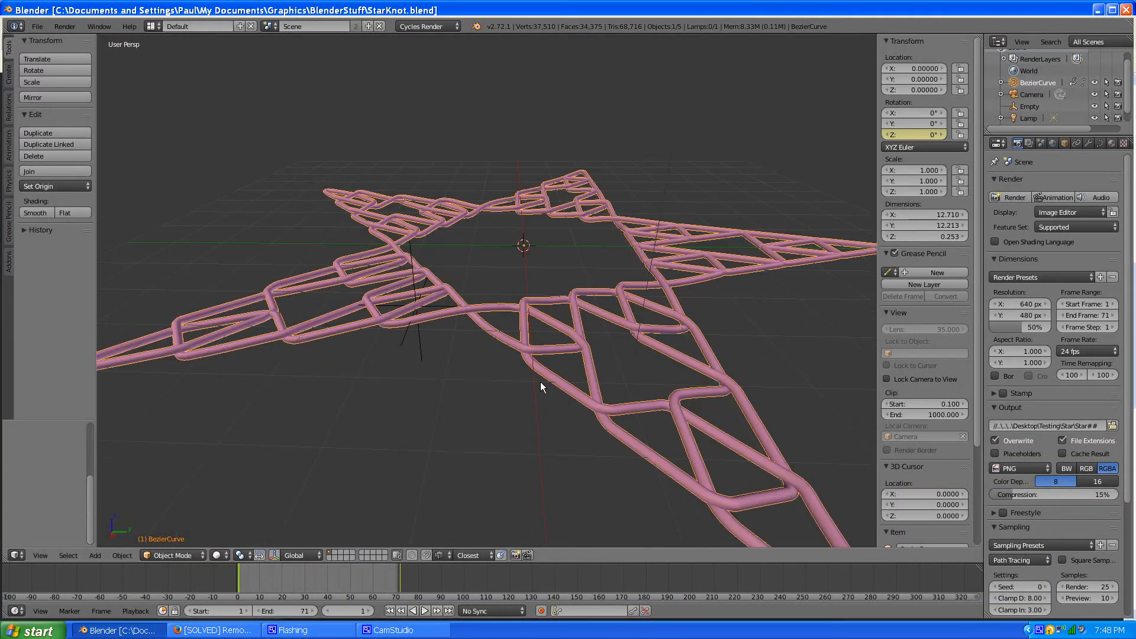
# Show the star curve's data properties and examine its UV mapping and bevel settings alongside the tube shape
pyautogui.click(1099, 143)
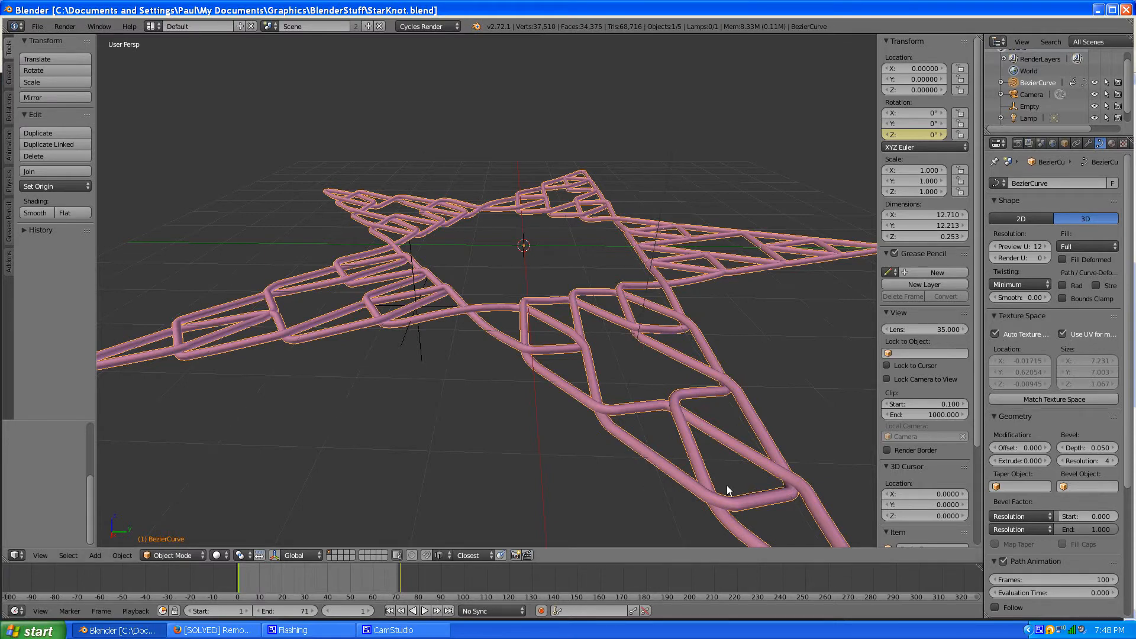
pyautogui.scroll(-3, 620, 370)
pyautogui.scroll(3, 621, 371)
pyautogui.moveTo(639, 245); pyautogui.dragTo(460, 293, button='middle')
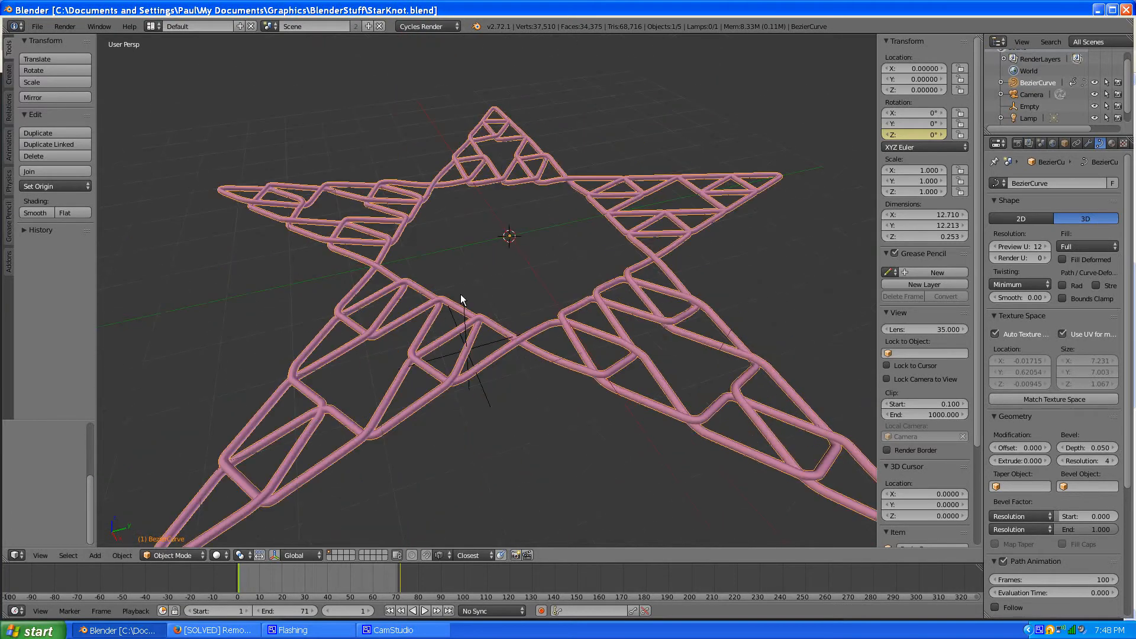
pyautogui.scroll(2, 471, 290)
pyautogui.scroll(-2, 533, 264)
# Change the screen layout to Compositing and survey the star material's node tree from Texture Coordinate to the mixed shaders
pyautogui.click(153, 26)
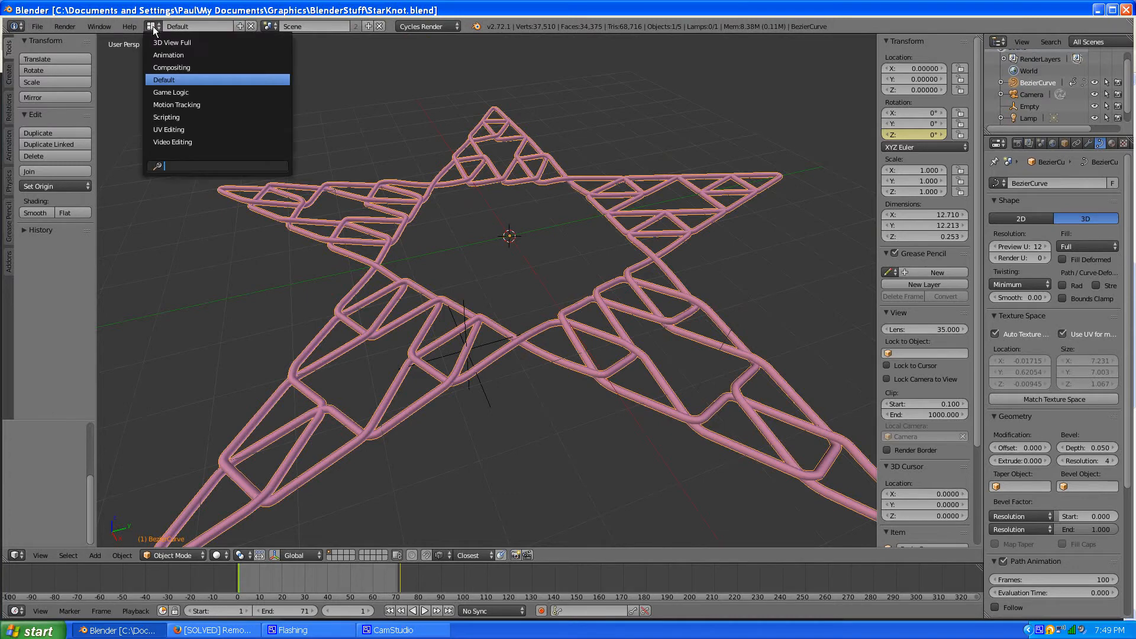
pyautogui.click(165, 68)
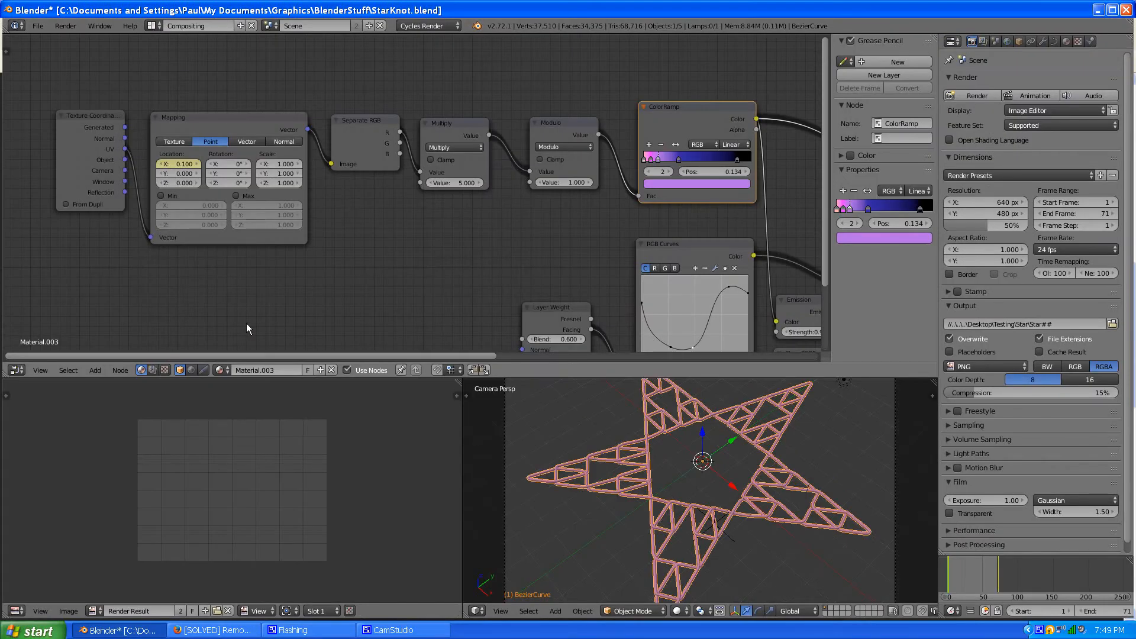
pyautogui.scroll(-1, 459, 218)
pyautogui.scroll(1, 503, 214)
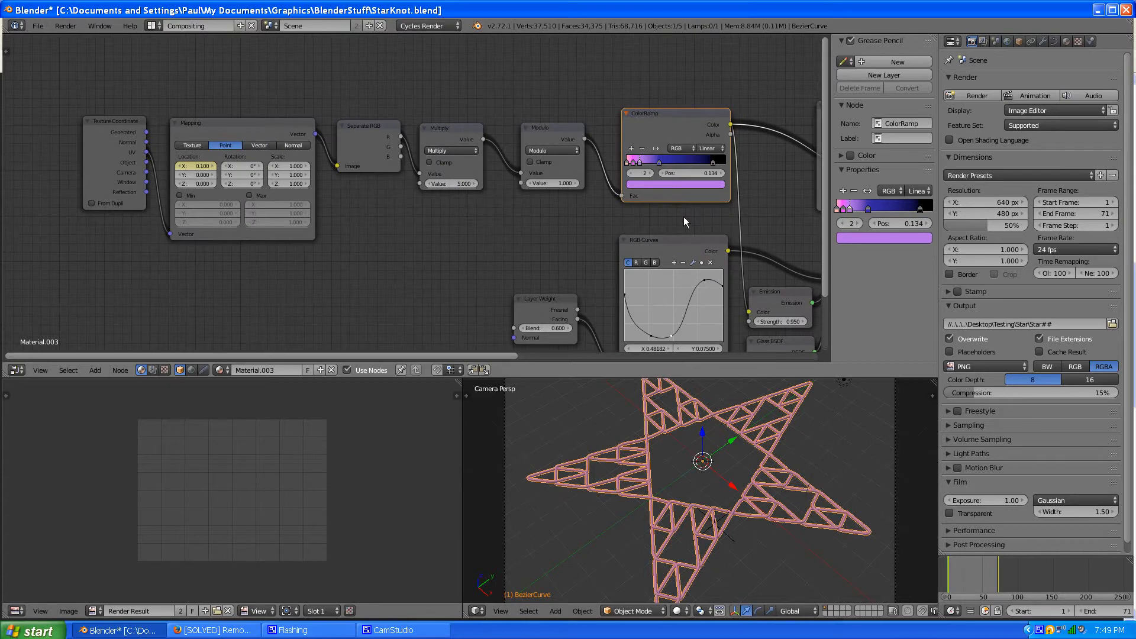
pyautogui.moveTo(684, 218); pyautogui.dragTo(454, 206, button='middle')
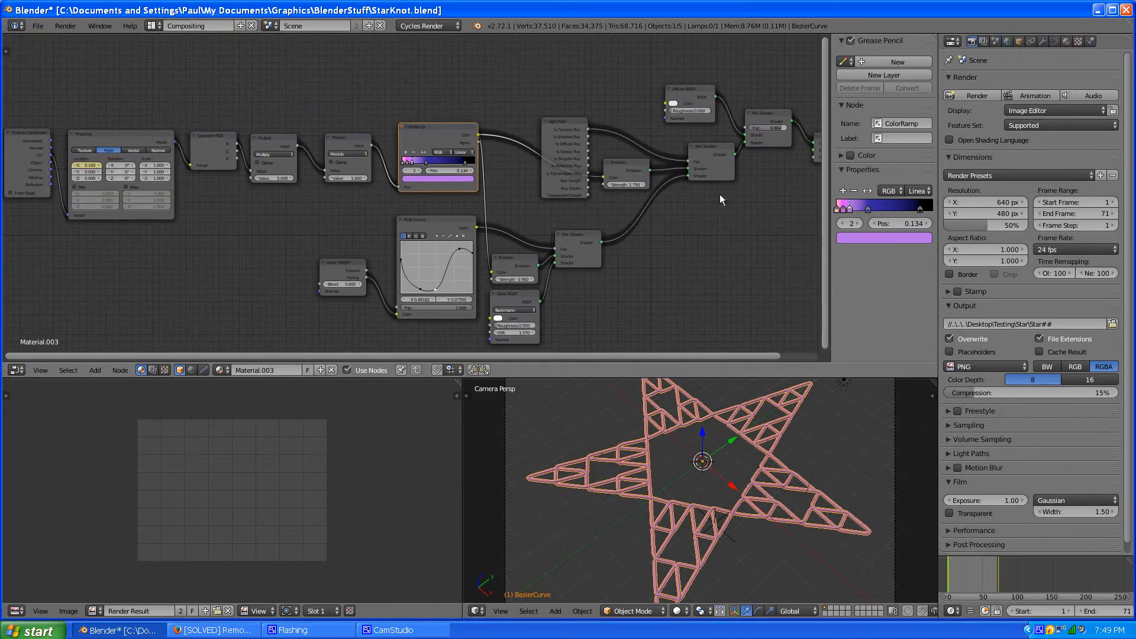
pyautogui.moveTo(210, 218); pyautogui.dragTo(452, 242, button='middle')
pyautogui.scroll(3, 416, 221)
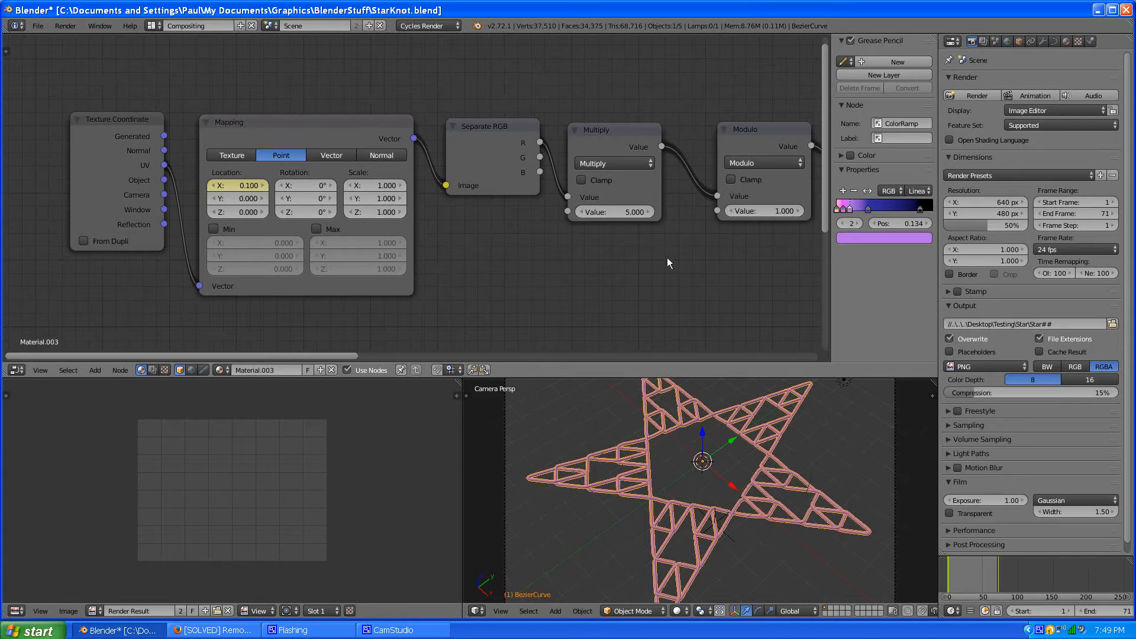
# Examine the Mapping, Separate RGB, Multiply, Modulo and ColorRamp nodes and how they connect in the star material
pyautogui.moveTo(667, 257); pyautogui.dragTo(538, 243, button='middle')
pyautogui.moveTo(700, 234); pyautogui.dragTo(501, 269, button='middle')
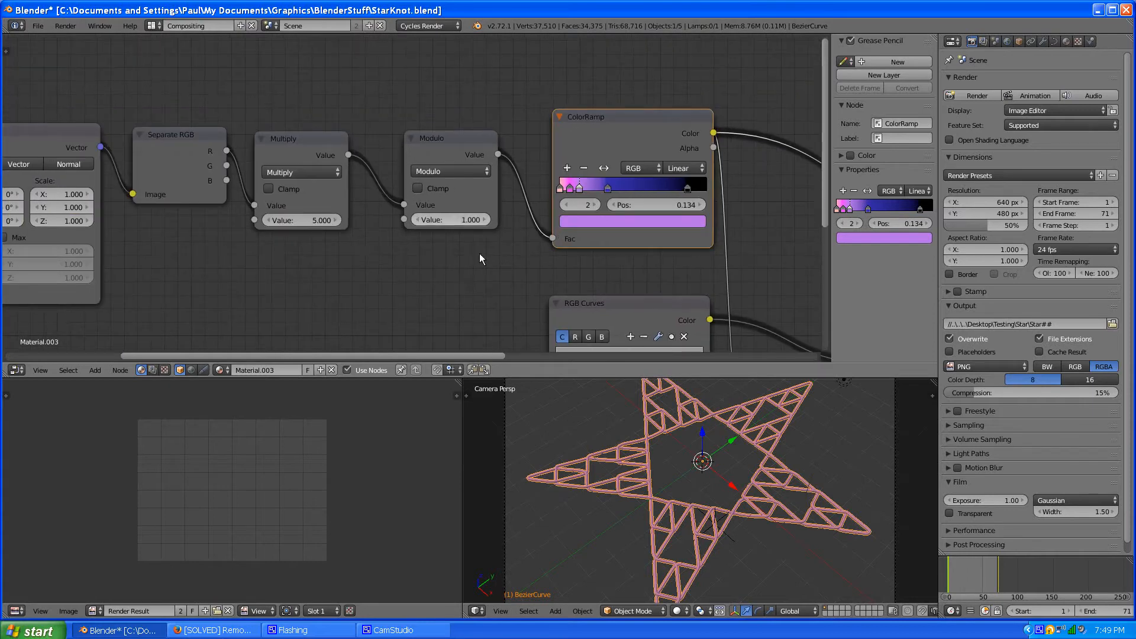
pyautogui.moveTo(234, 250); pyautogui.dragTo(288, 247, button='middle')
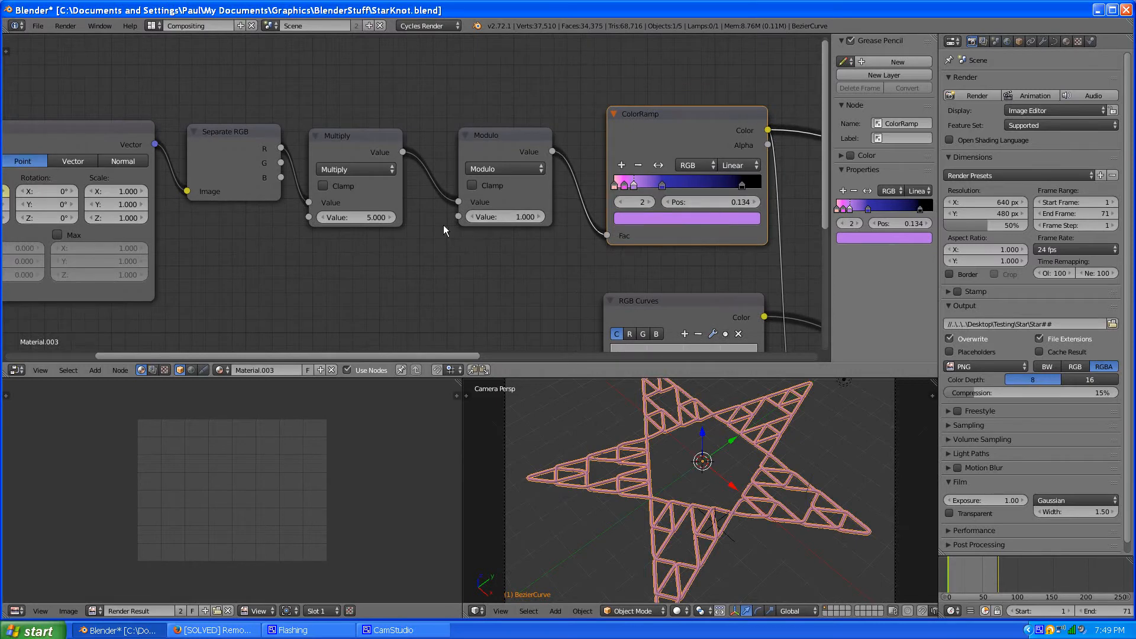
pyautogui.moveTo(370, 256); pyautogui.dragTo(616, 255, button='middle')
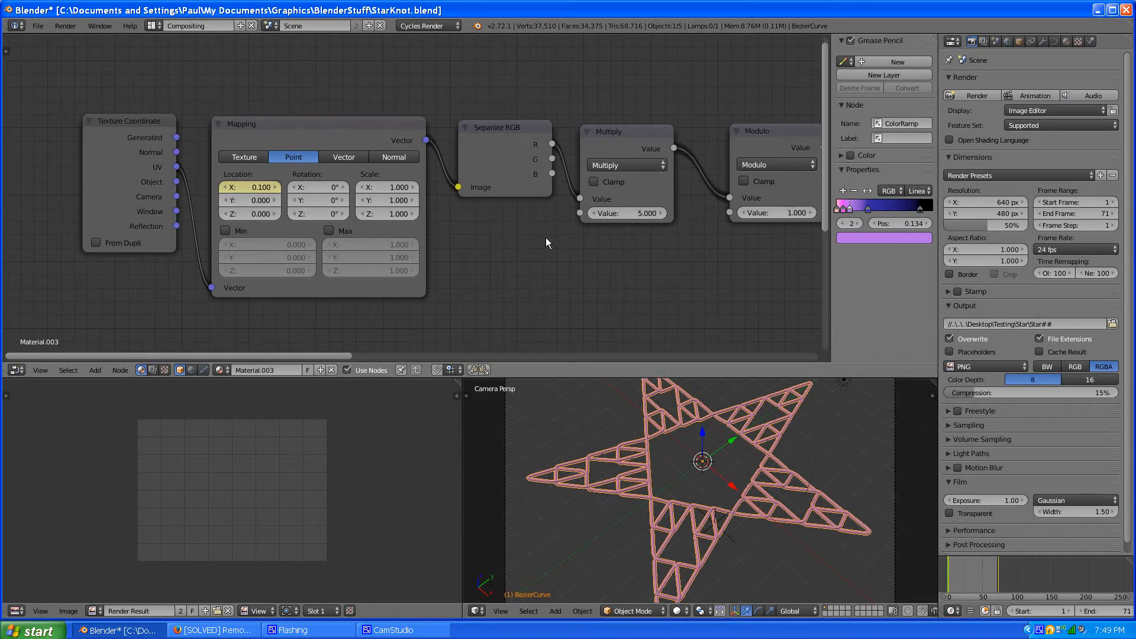
pyautogui.moveTo(623, 271); pyautogui.dragTo(459, 263, button='middle')
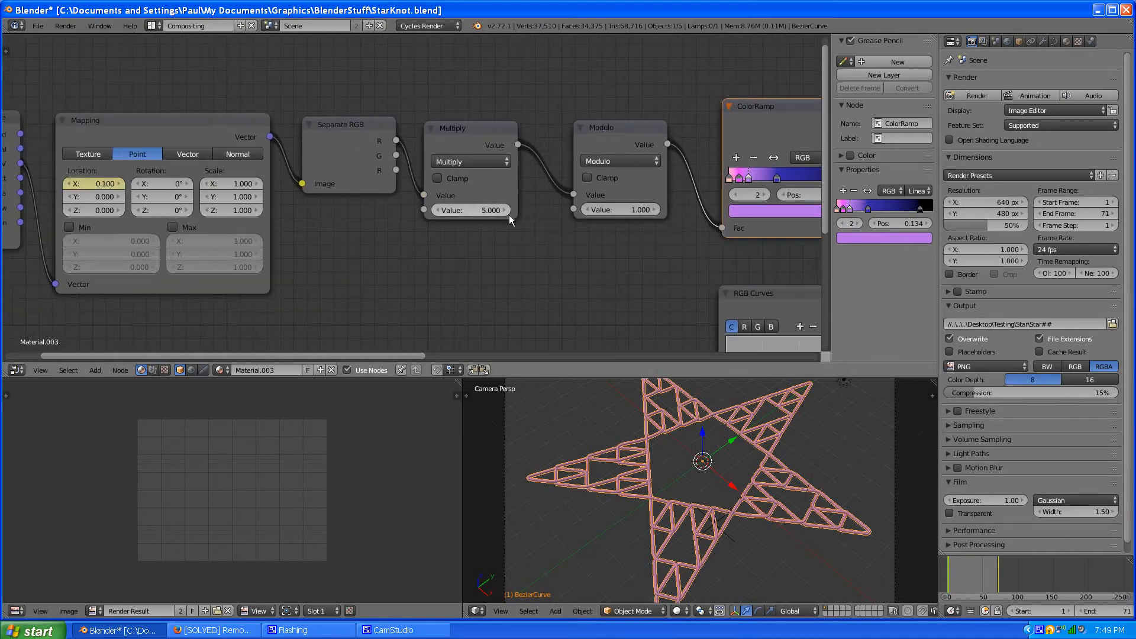
pyautogui.moveTo(395, 239); pyautogui.dragTo(489, 259, button='middle')
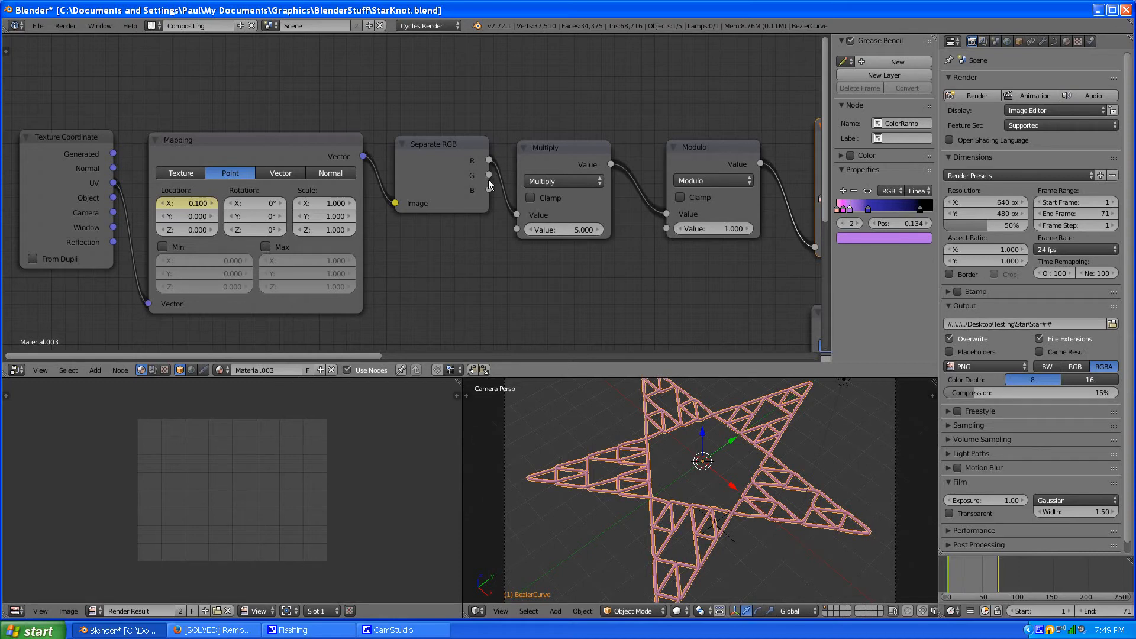
pyautogui.moveTo(436, 255); pyautogui.dragTo(650, 282, button='middle')
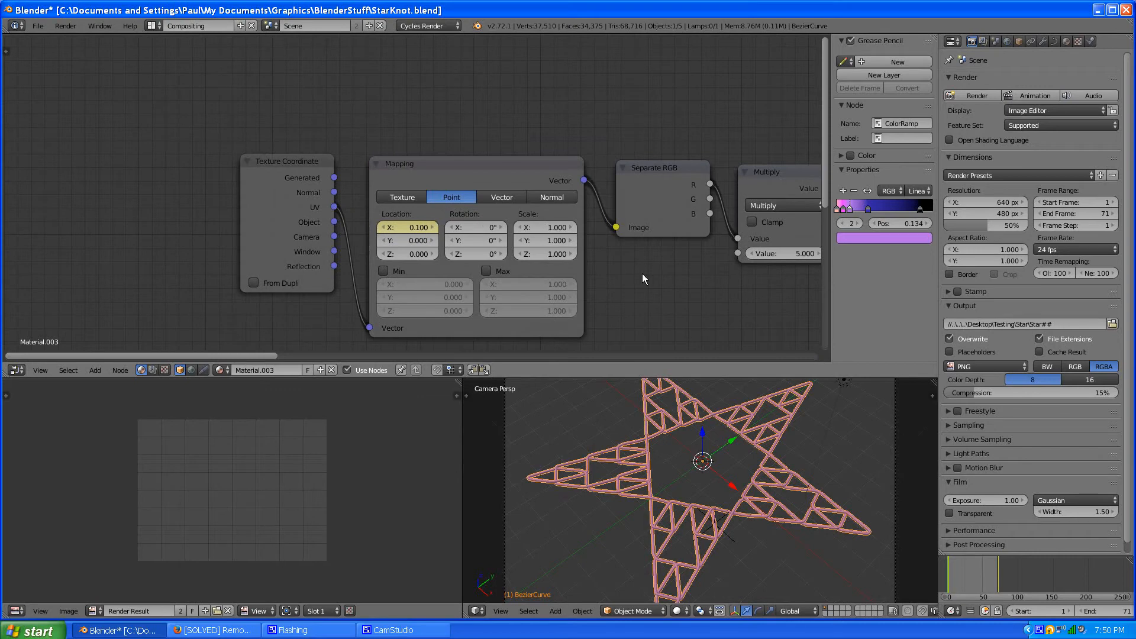
pyautogui.moveTo(643, 274); pyautogui.dragTo(621, 231, button='middle')
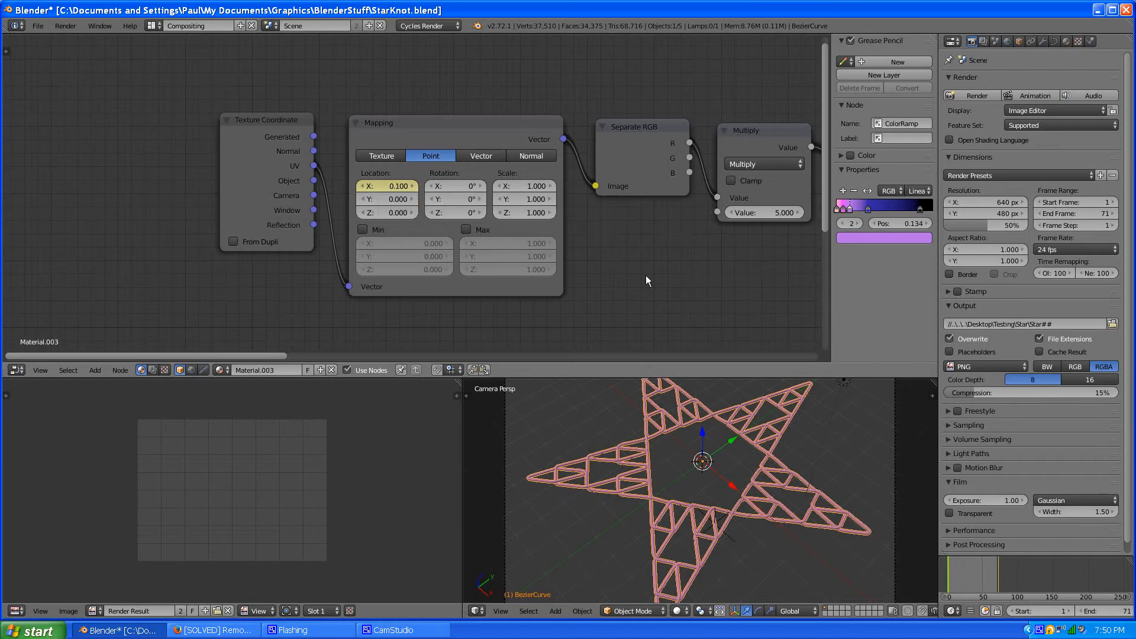
pyautogui.moveTo(738, 275); pyautogui.dragTo(534, 253, button='middle')
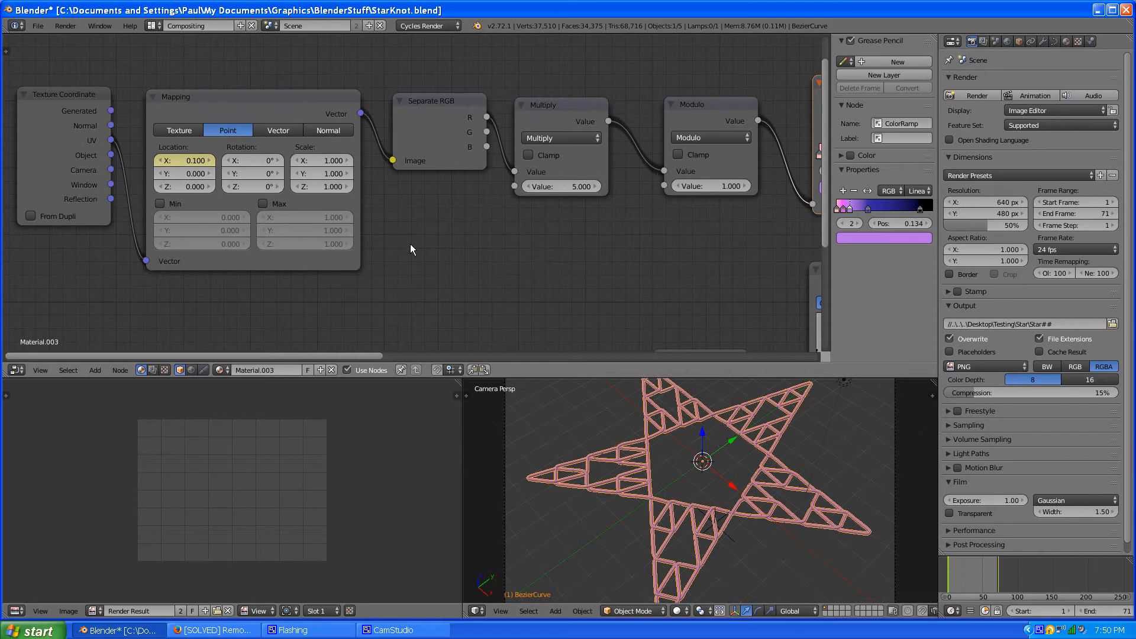
pyautogui.moveTo(612, 234); pyautogui.dragTo(548, 267, button='middle')
pyautogui.scroll(-1, 547, 267)
pyautogui.scroll(1, 548, 268)
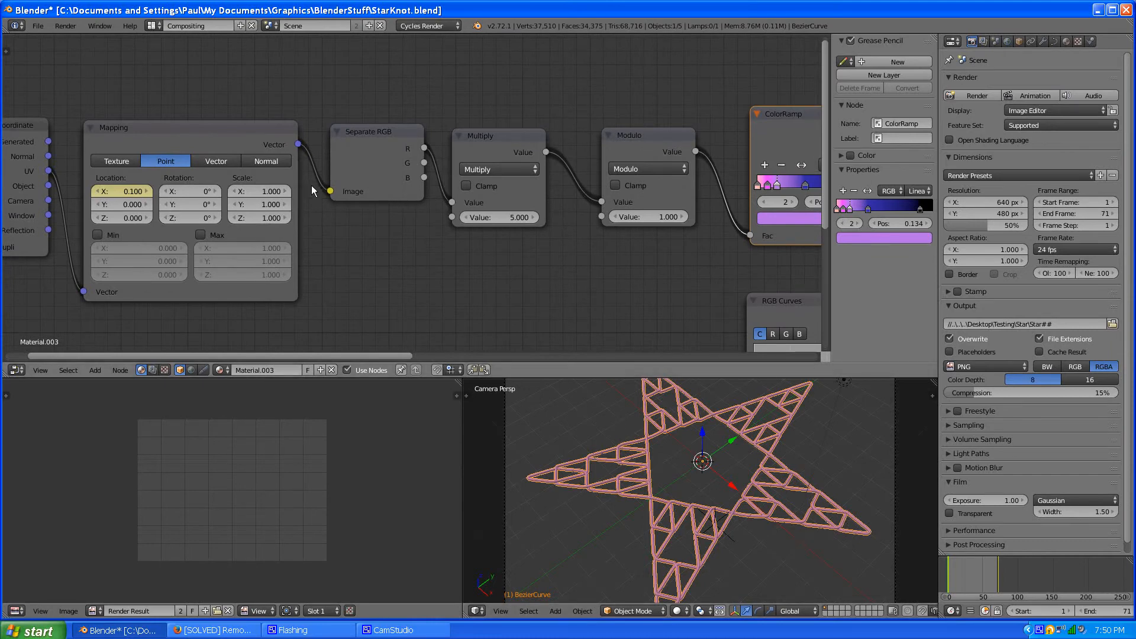
# Trace the star material's links from the Mapping node to the ColorRamp and back to the Mapping location
pyautogui.moveTo(393, 236); pyautogui.dragTo(435, 241, button='middle')
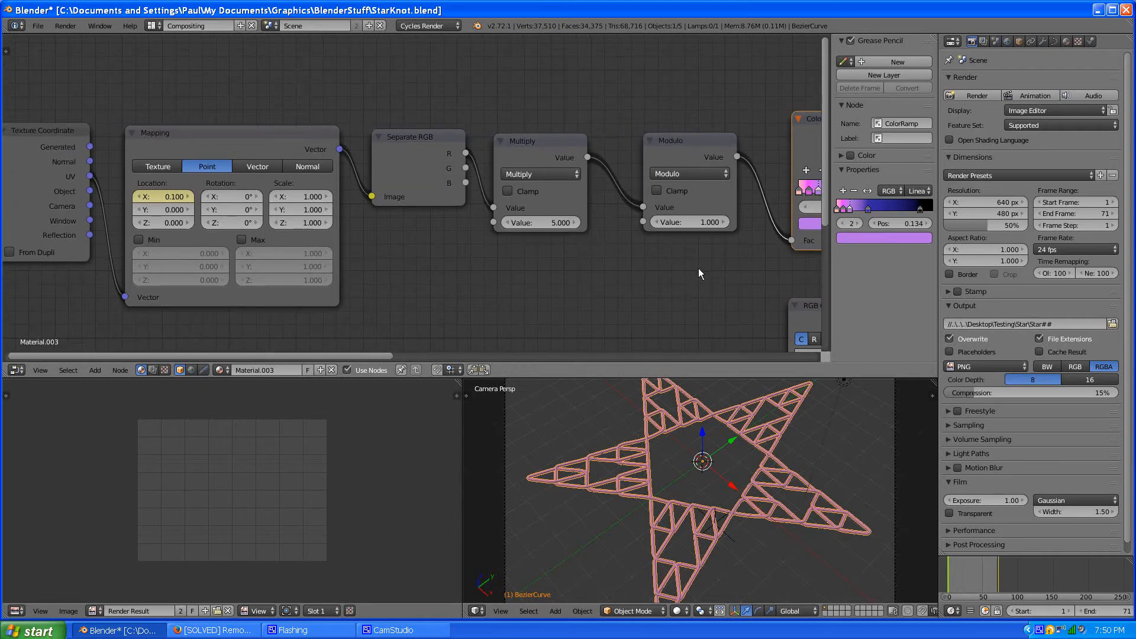
pyautogui.moveTo(698, 269); pyautogui.dragTo(510, 242, button='middle')
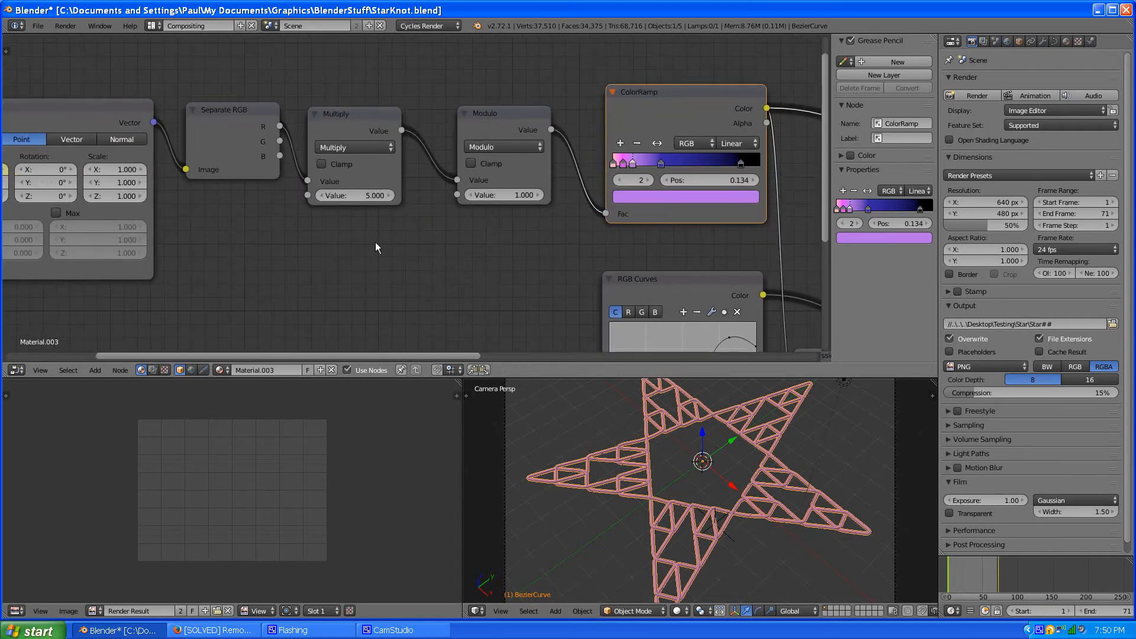
pyautogui.moveTo(375, 243); pyautogui.dragTo(615, 260, button='middle')
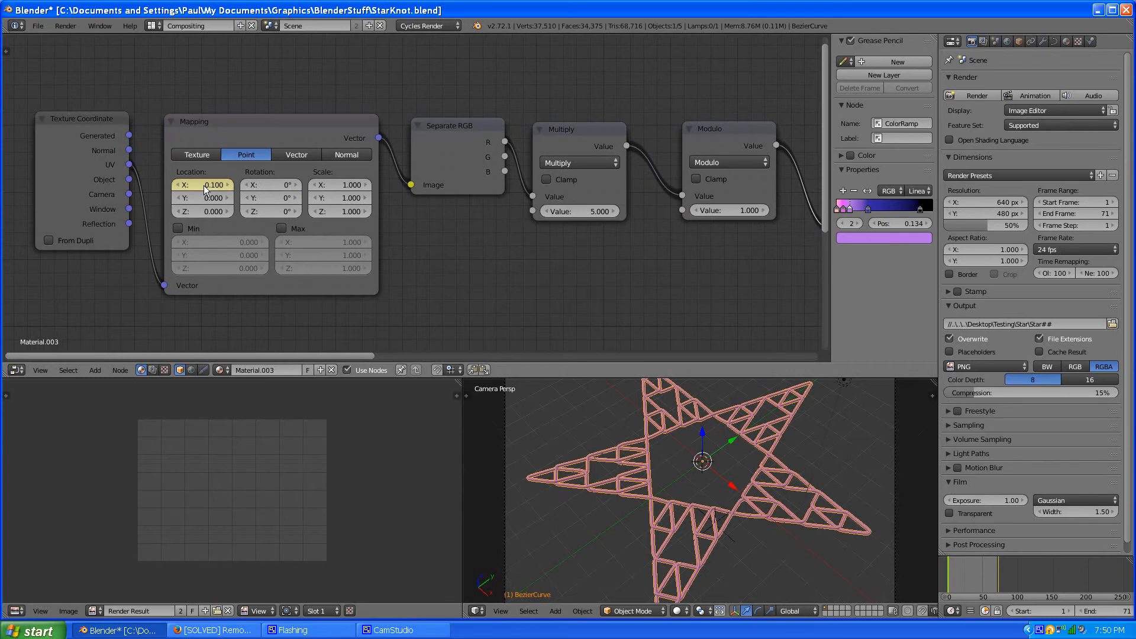
# Switch to the Default screen layout, play the star's rotation animation briefly, and return to the first frame
pyautogui.click(155, 26)
pyautogui.click(175, 79)
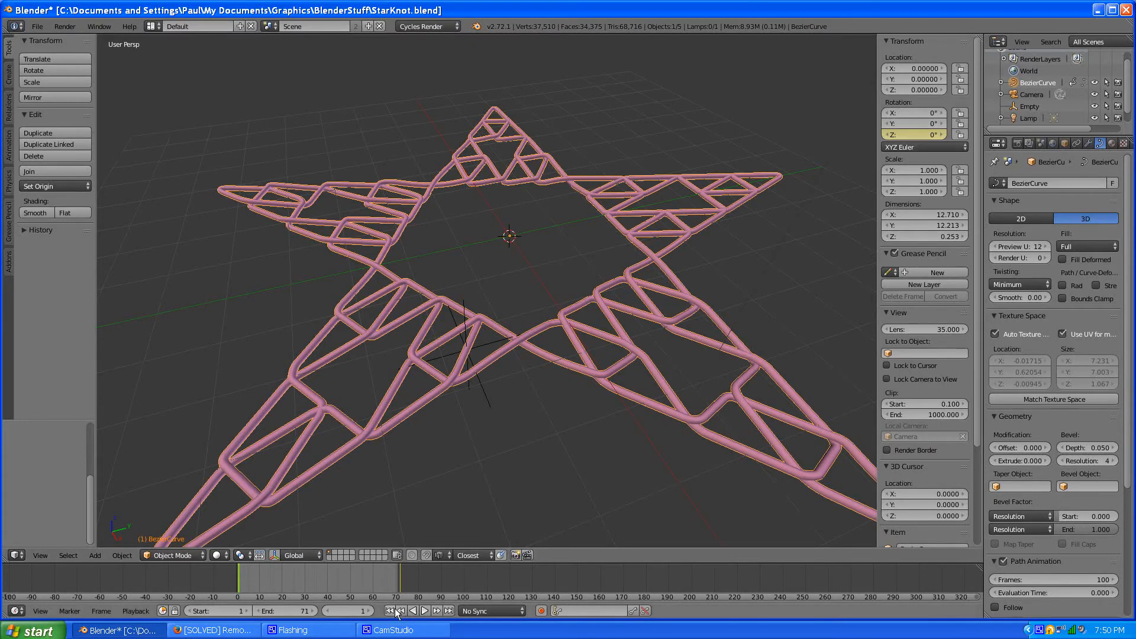
pyautogui.click(424, 611)
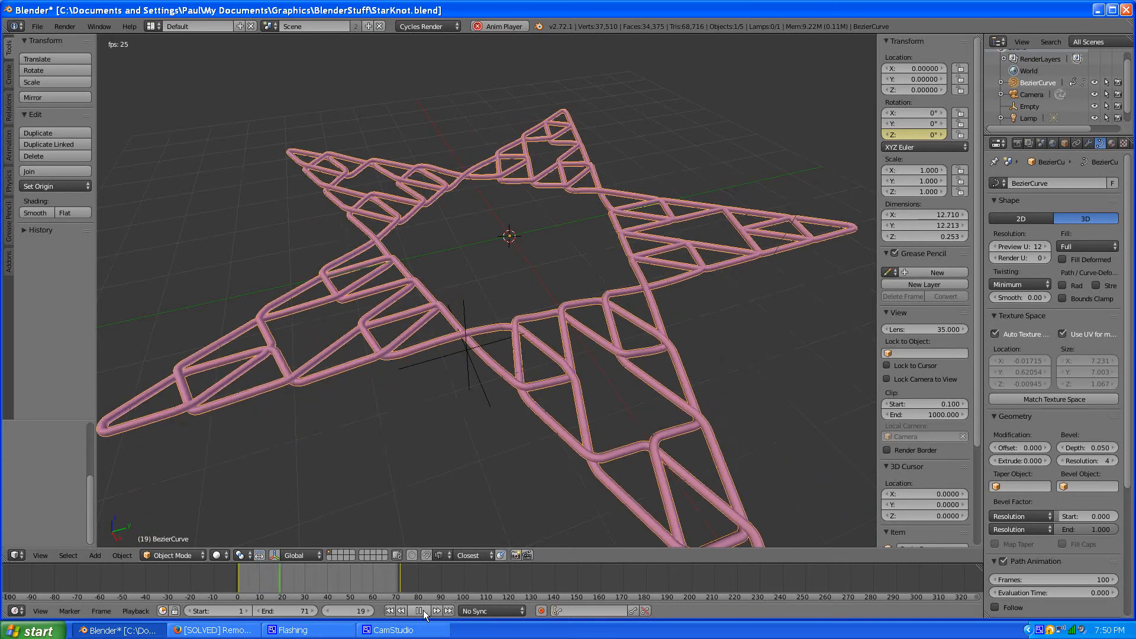
pyautogui.click(424, 612)
pyautogui.click(390, 611)
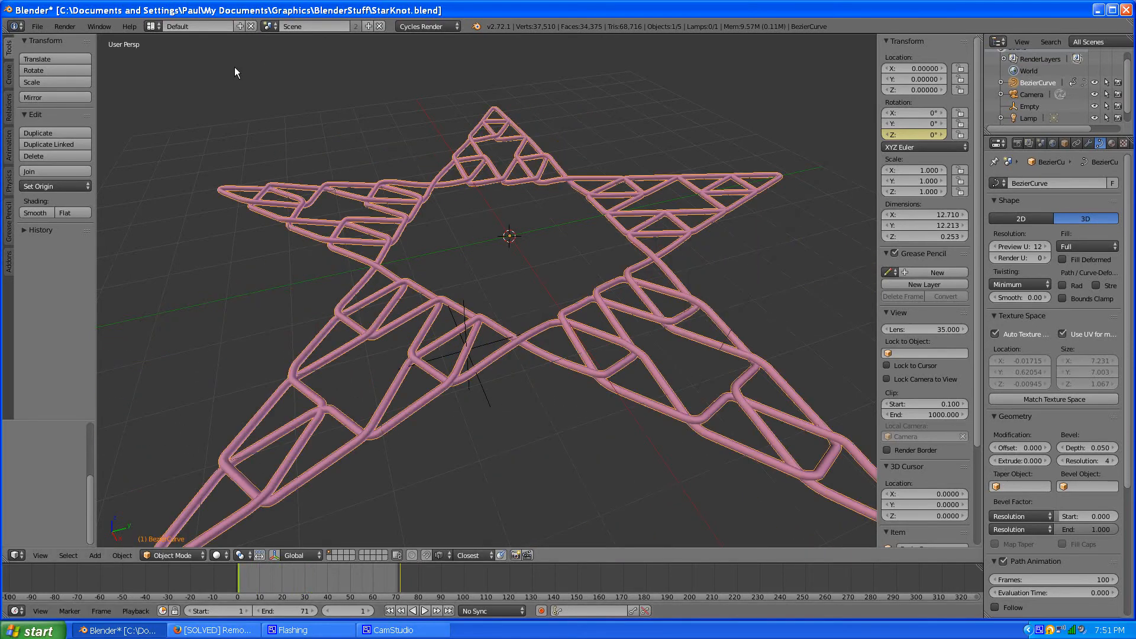
# Return to the Compositing layout and display the scene's compositor node tree instead of the material nodes
pyautogui.click(150, 27)
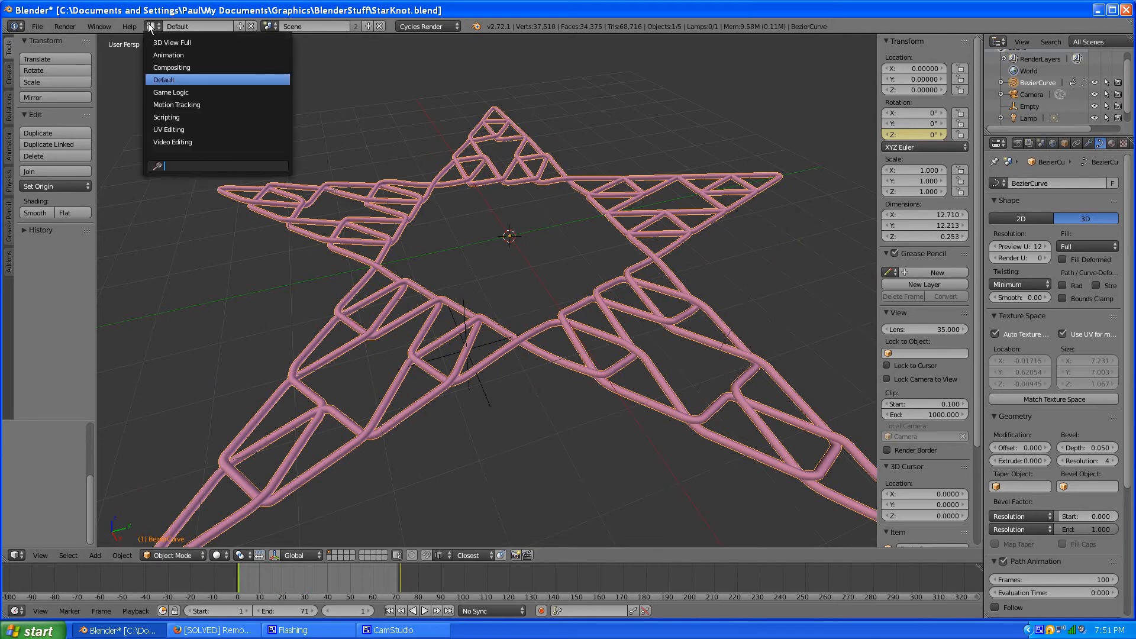
pyautogui.click(166, 67)
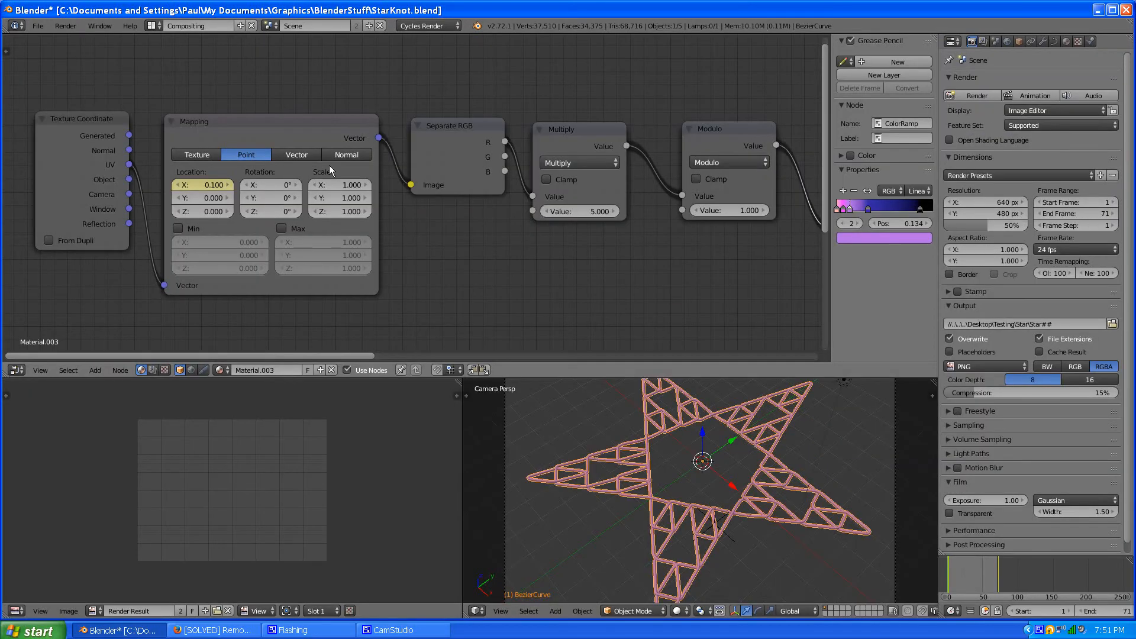
pyautogui.click(154, 371)
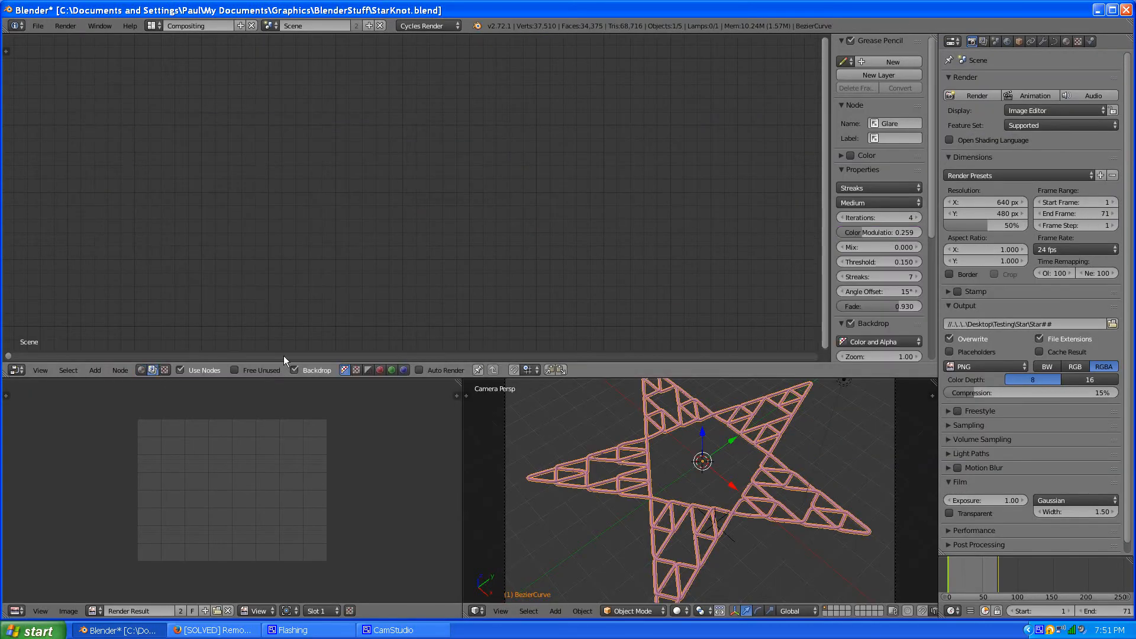
pyautogui.press('Home')
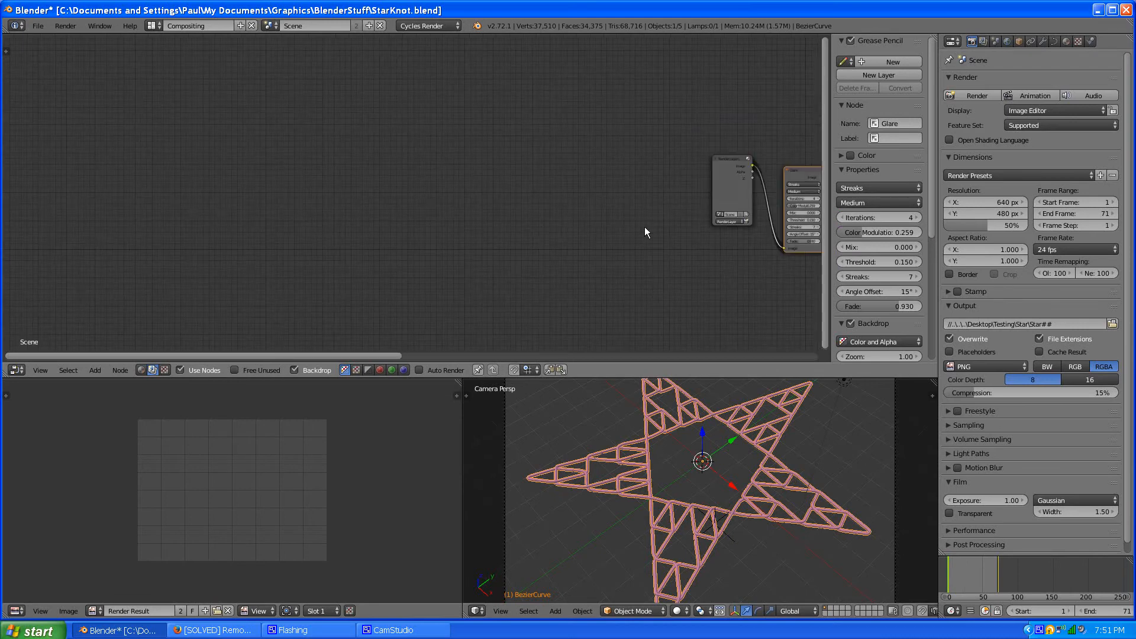
pyautogui.moveTo(645, 226); pyautogui.dragTo(319, 203, button='middle')
pyautogui.scroll(3, 552, 182)
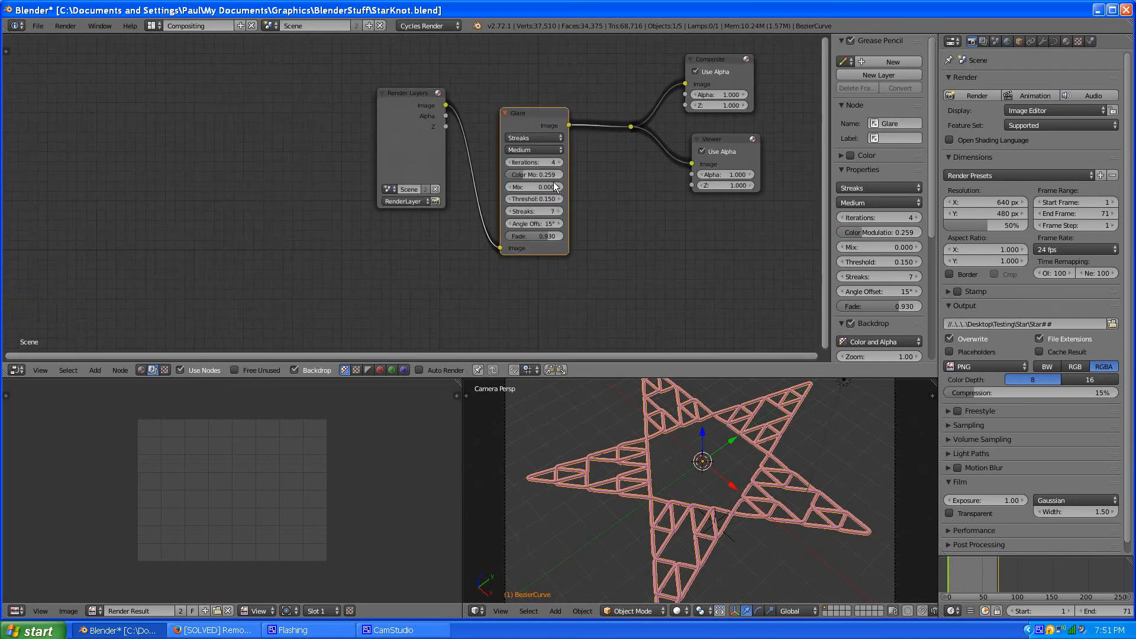
pyautogui.moveTo(606, 196); pyautogui.dragTo(445, 227, button='middle')
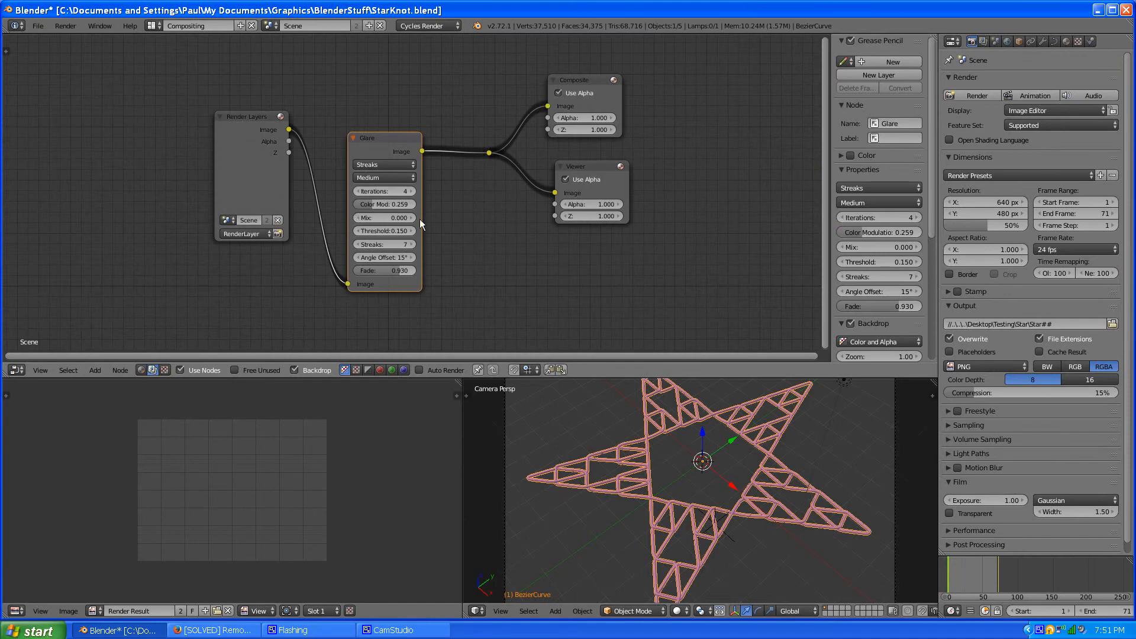
# Examine the Glare node's streak settings and its connections from Render Layers to the Composite and Viewer nodes
pyautogui.scroll(1, 510, 232)
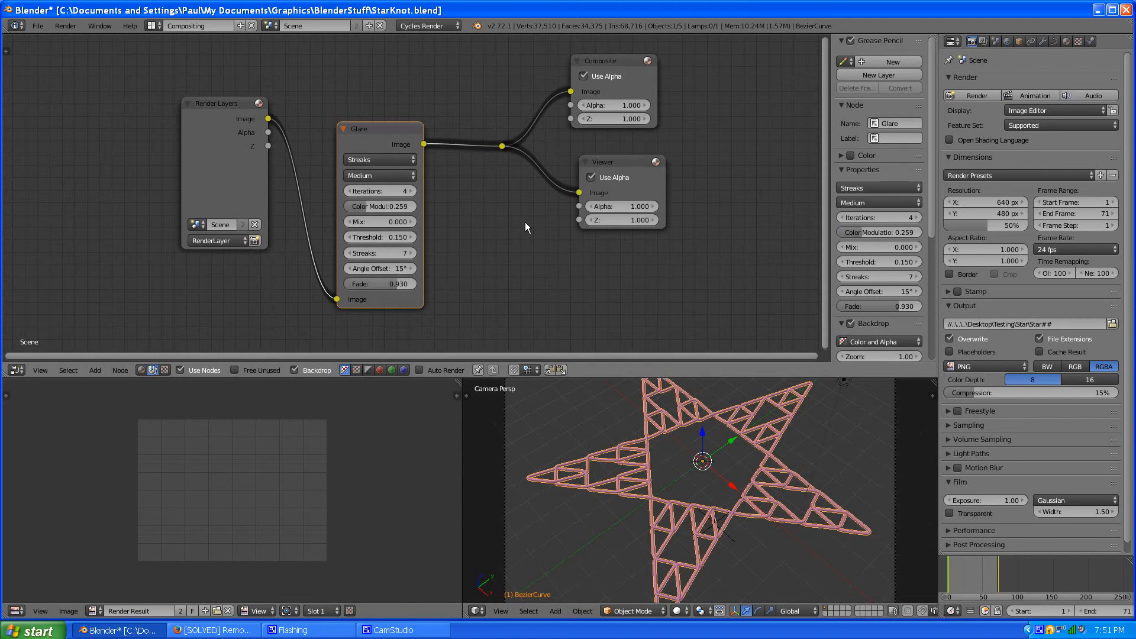
pyautogui.moveTo(524, 226); pyautogui.dragTo(459, 243, button='middle')
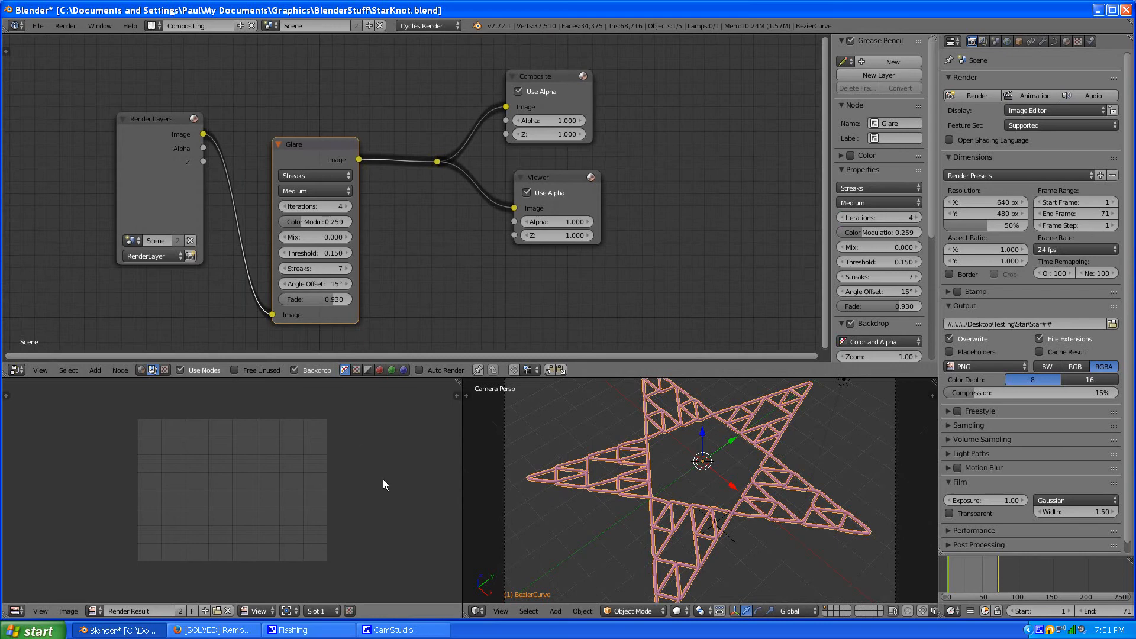
pyautogui.scroll(-1, 364, 268)
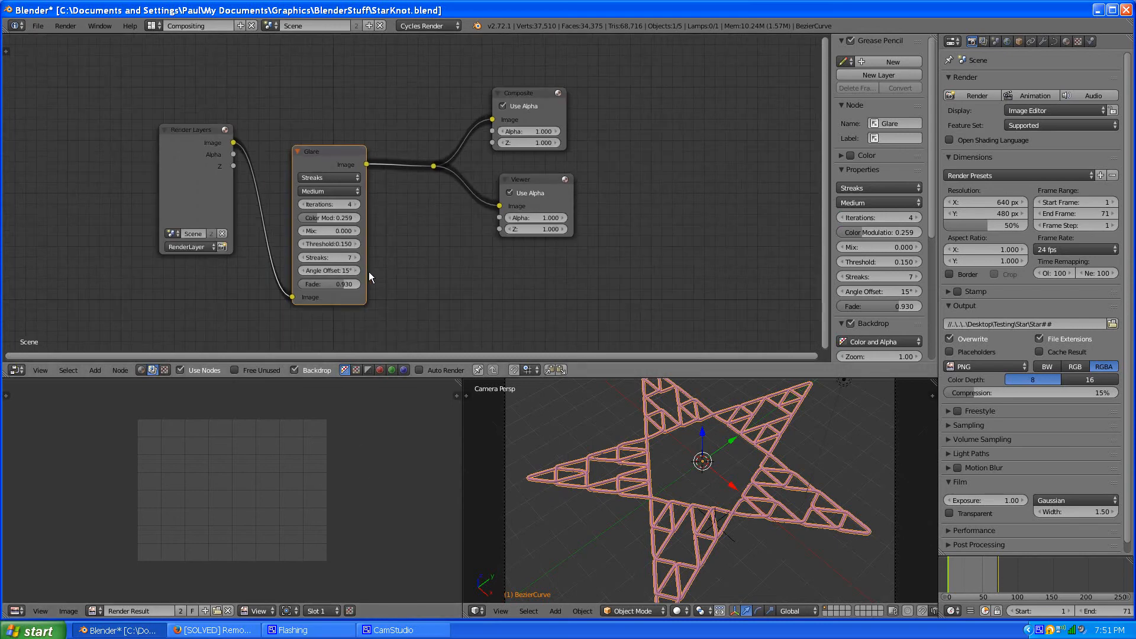
pyautogui.scroll(1, 369, 276)
pyautogui.moveTo(387, 268); pyautogui.dragTo(443, 258, button='middle')
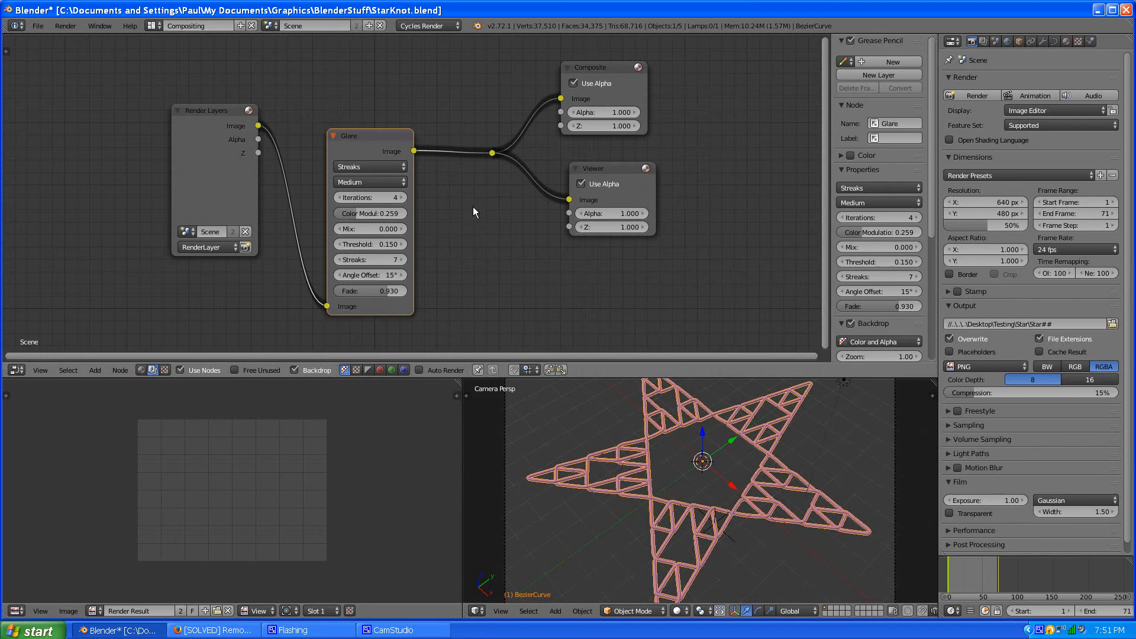
pyautogui.moveTo(473, 207); pyautogui.dragTo(484, 232, button='middle')
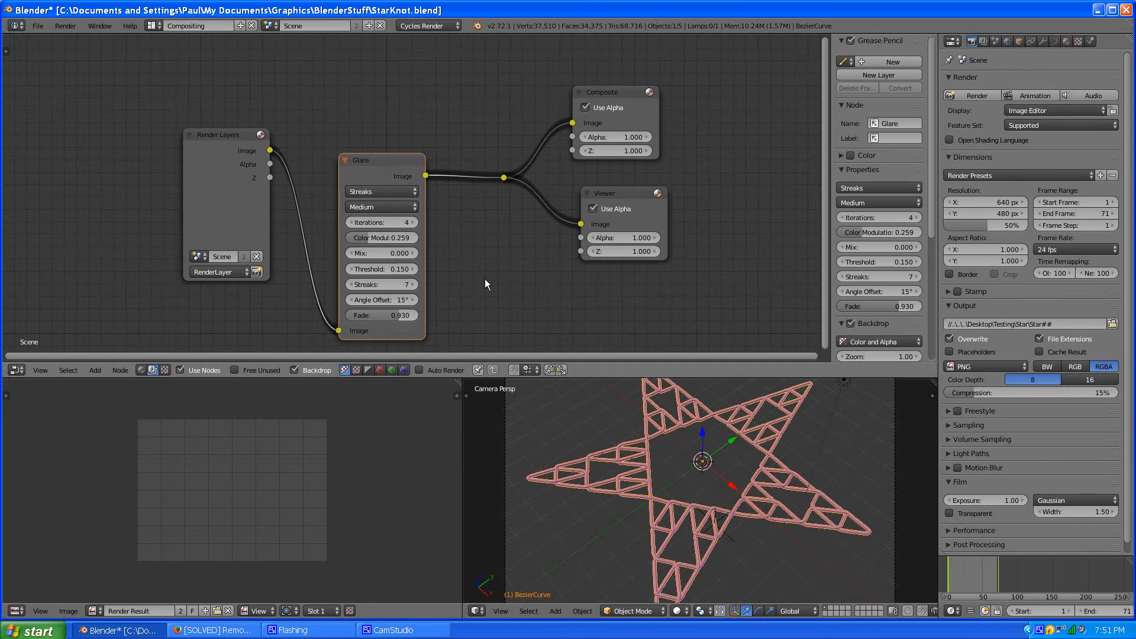
pyautogui.moveTo(484, 278); pyautogui.dragTo(503, 255, button='middle')
pyautogui.scroll(1, 482, 267)
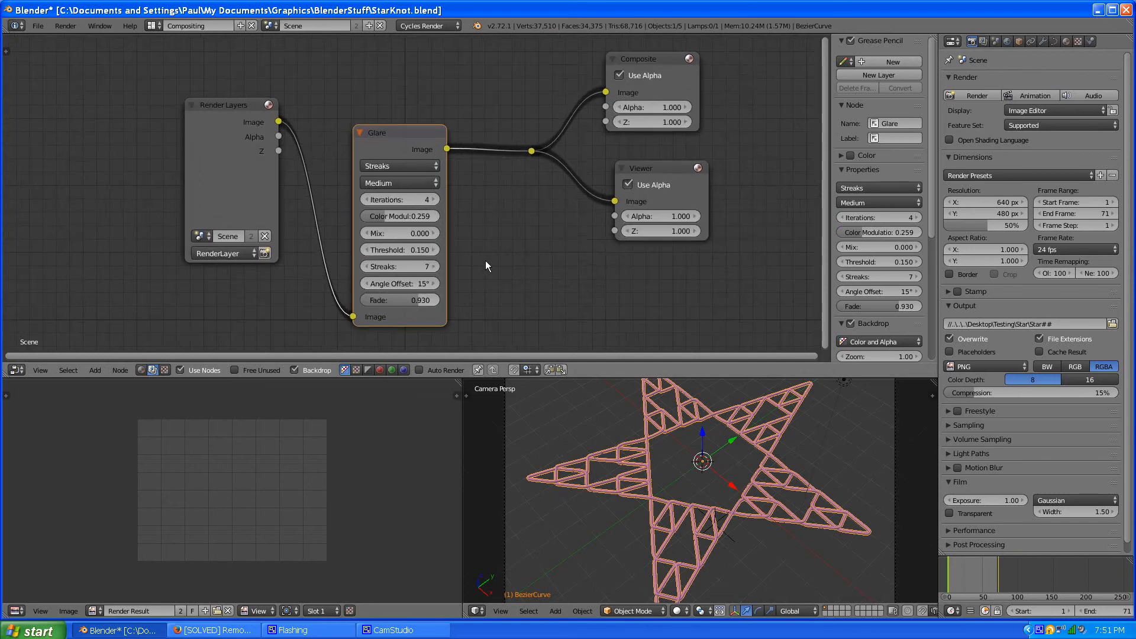
pyautogui.scroll(-2, 529, 261)
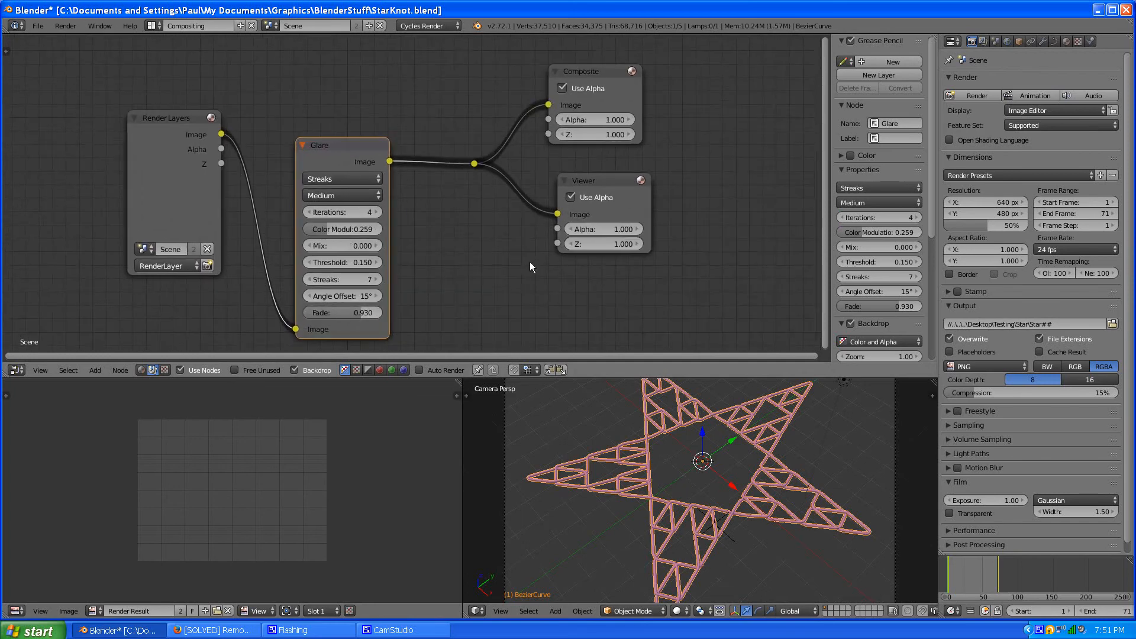
pyautogui.scroll(2, 666, 234)
pyautogui.moveTo(442, 253); pyautogui.dragTo(472, 242, button='middle')
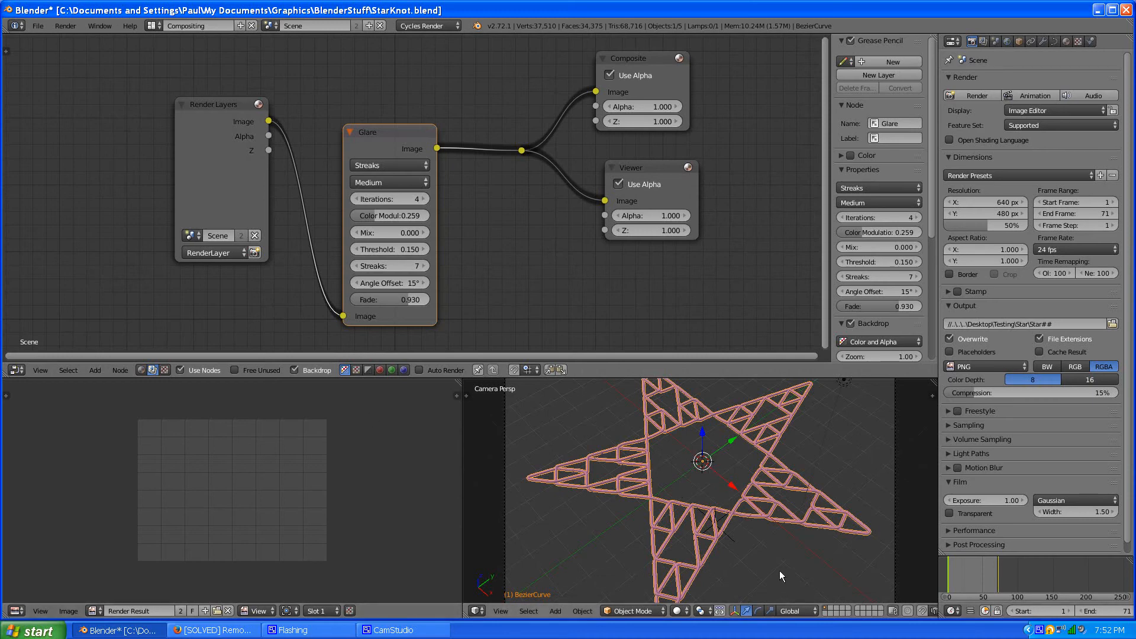
# Switch to the Default screen layout and inspect the star knot's overlapping tubes from low and high angles
pyautogui.click(152, 26)
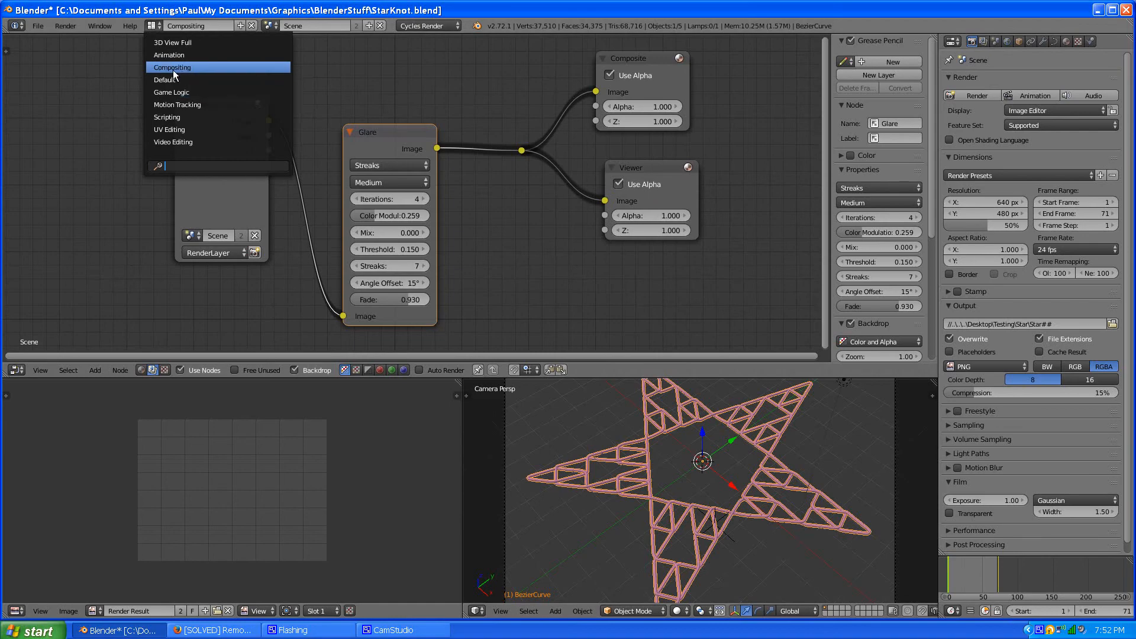
pyautogui.click(172, 78)
pyautogui.moveTo(514, 309); pyautogui.dragTo(464, 360, button='middle')
pyautogui.scroll(4, 450, 343)
pyautogui.scroll(-6, 449, 336)
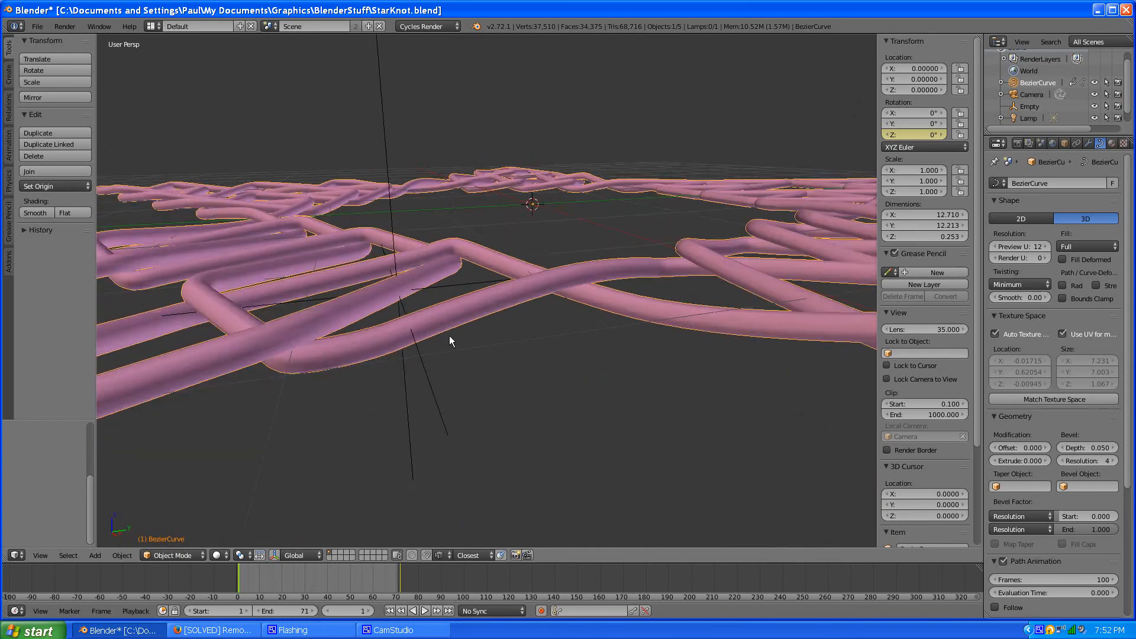
pyautogui.moveTo(471, 312); pyautogui.dragTo(595, 350, button='middle')
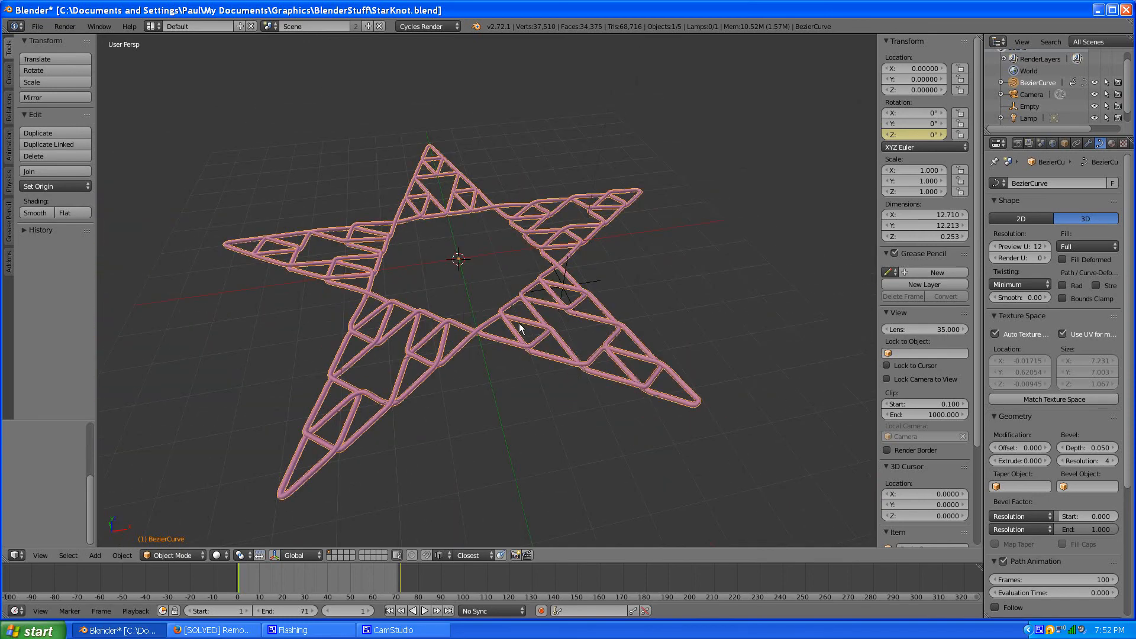
pyautogui.scroll(5, 519, 325)
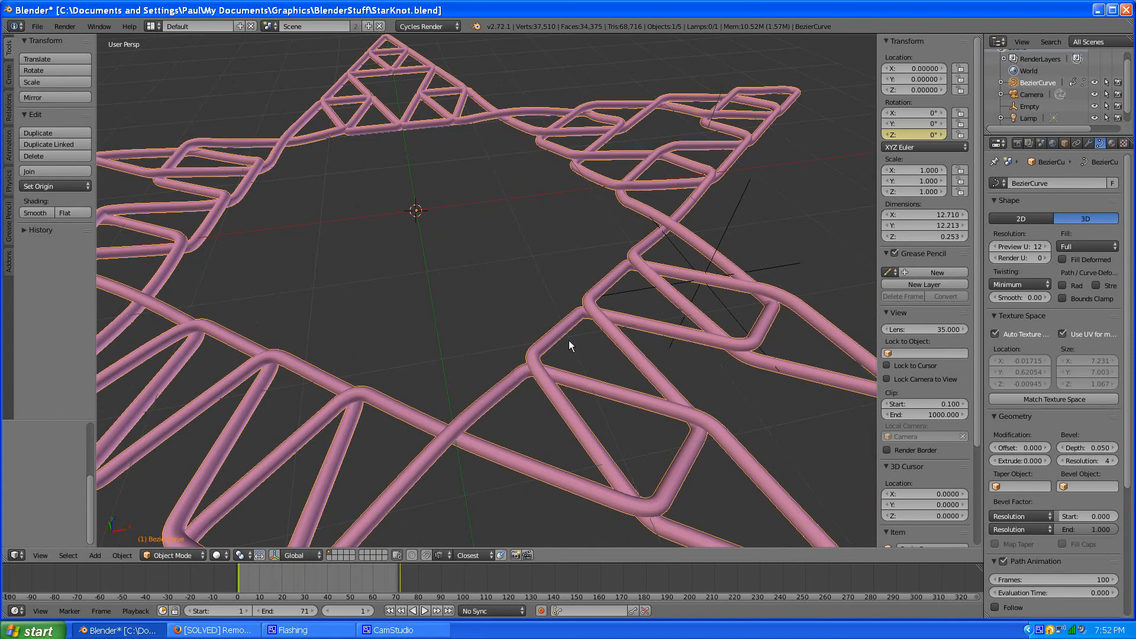
pyautogui.scroll(-6, 571, 342)
pyautogui.scroll(5, 461, 431)
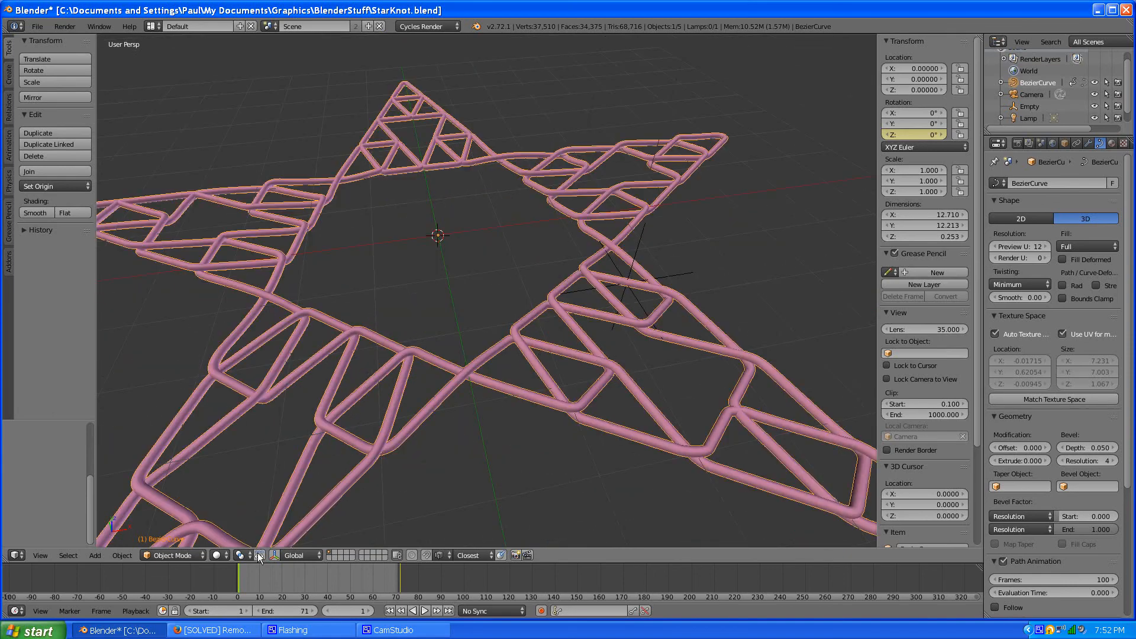
# Put the star curve in Edit Mode and examine its control points and normals from several angles
pyautogui.click(173, 555)
pyautogui.click(169, 530)
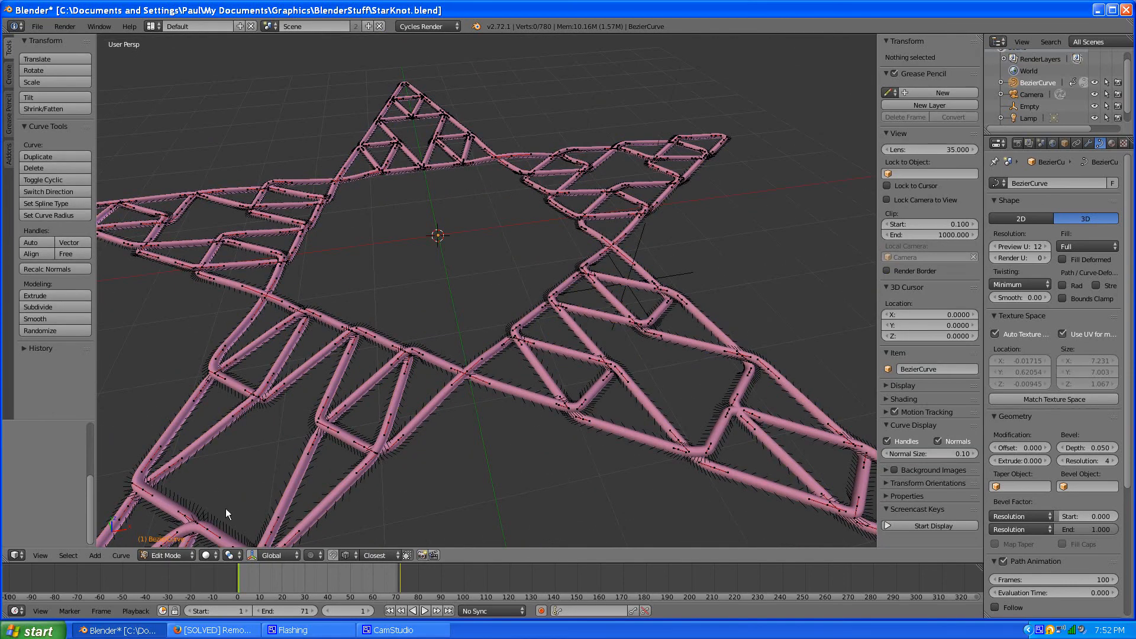
pyautogui.scroll(-5, 537, 414)
pyautogui.moveTo(537, 414)
pyautogui.mouseDown(button='middle')
pyautogui.moveTo(503, 440)
pyautogui.moveTo(527, 468)
pyautogui.moveTo(551, 416)
pyautogui.mouseUp(button='middle')
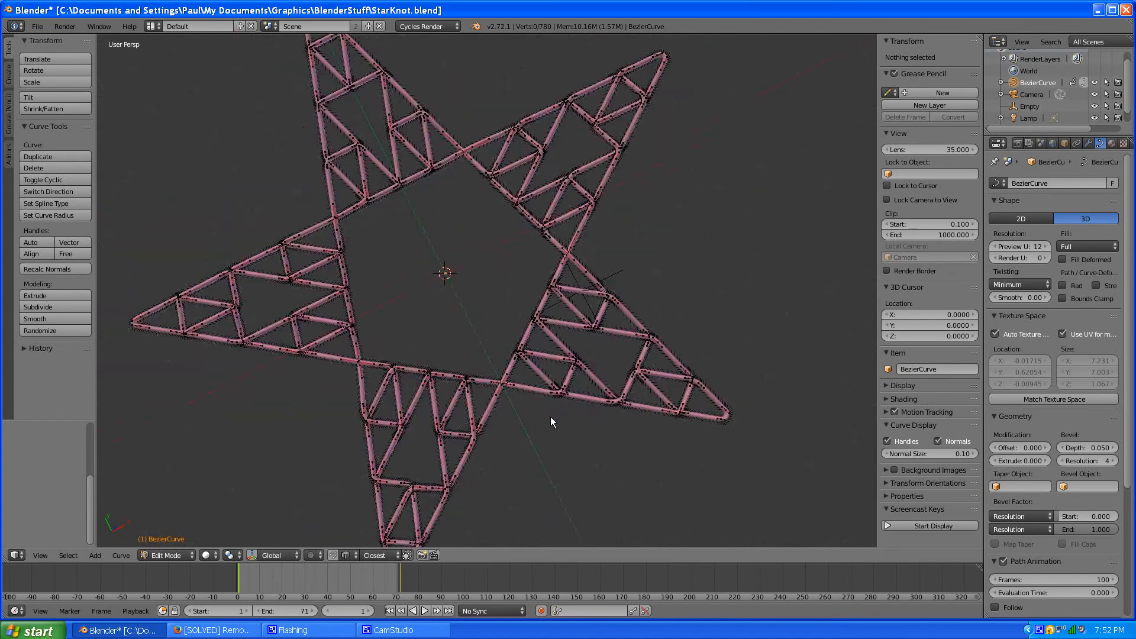
pyautogui.scroll(2, 501, 254)
pyautogui.moveTo(634, 212); pyautogui.dragTo(647, 171, button='middle')
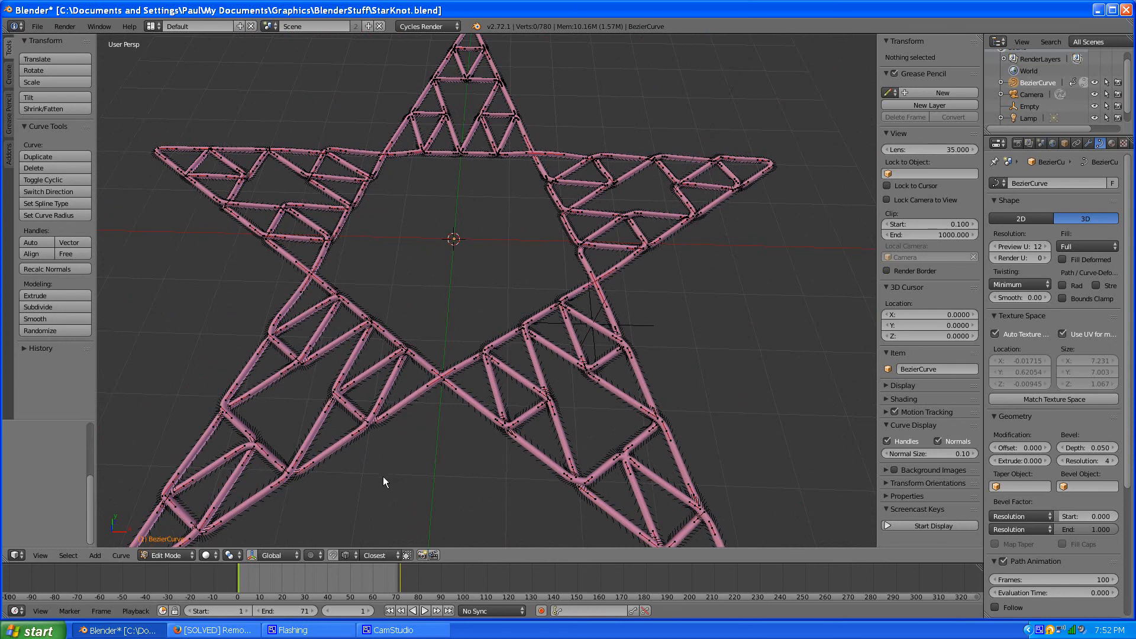
pyautogui.moveTo(384, 479); pyautogui.dragTo(426, 443, button='middle')
pyautogui.moveTo(509, 460); pyautogui.dragTo(537, 473, button='middle')
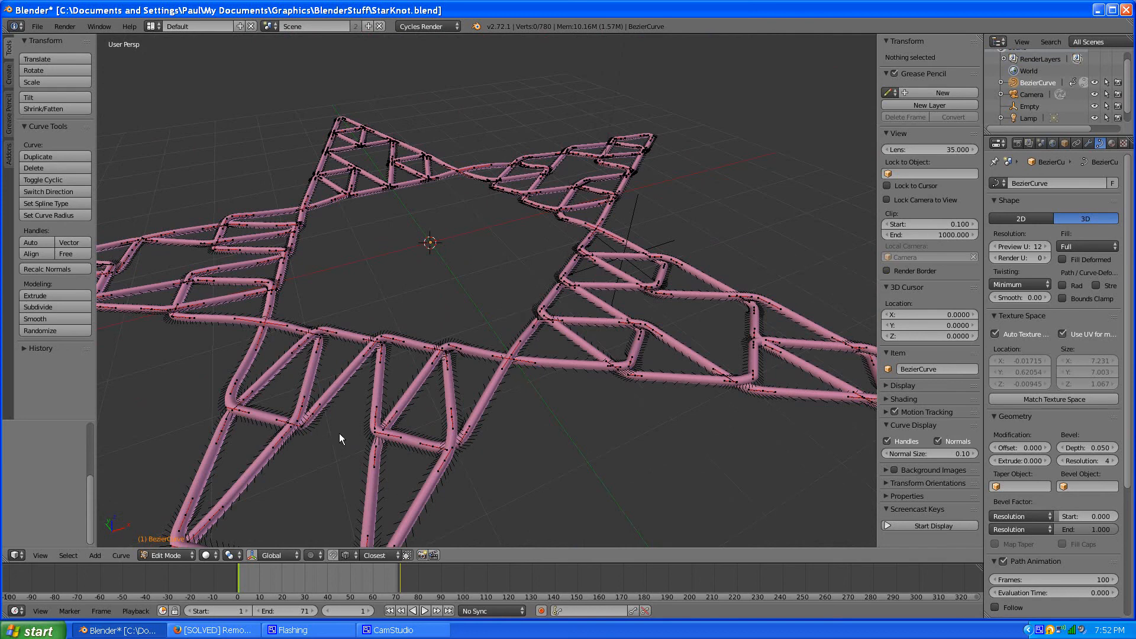
# Return the star curve to Object Mode and view the tube shape again
pyautogui.click(169, 552)
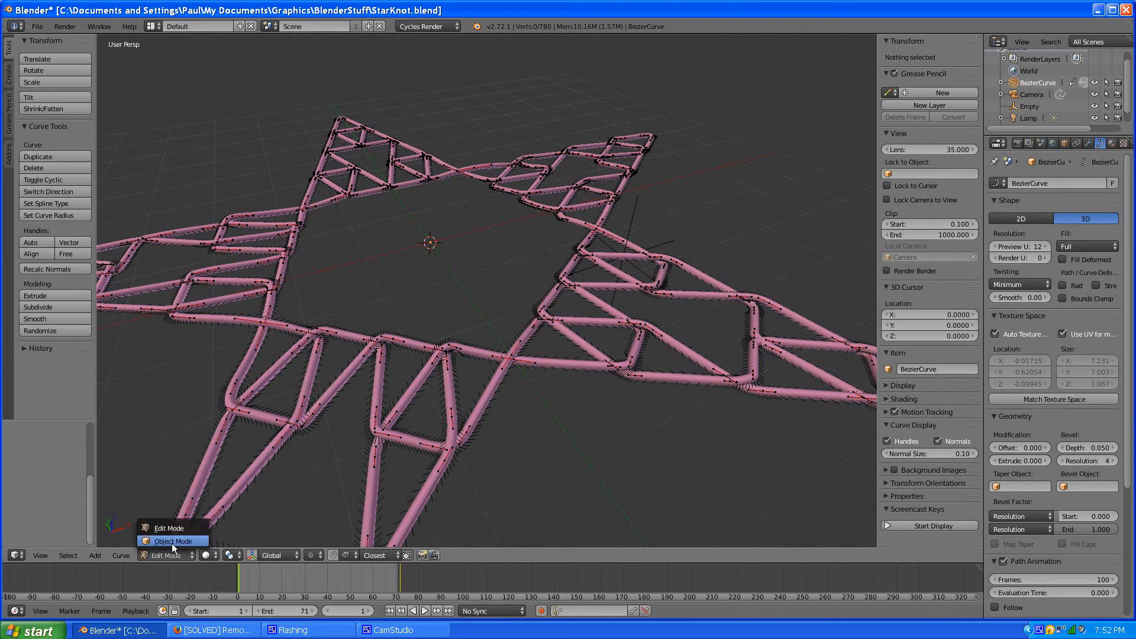
pyautogui.click(172, 542)
pyautogui.scroll(-3, 518, 416)
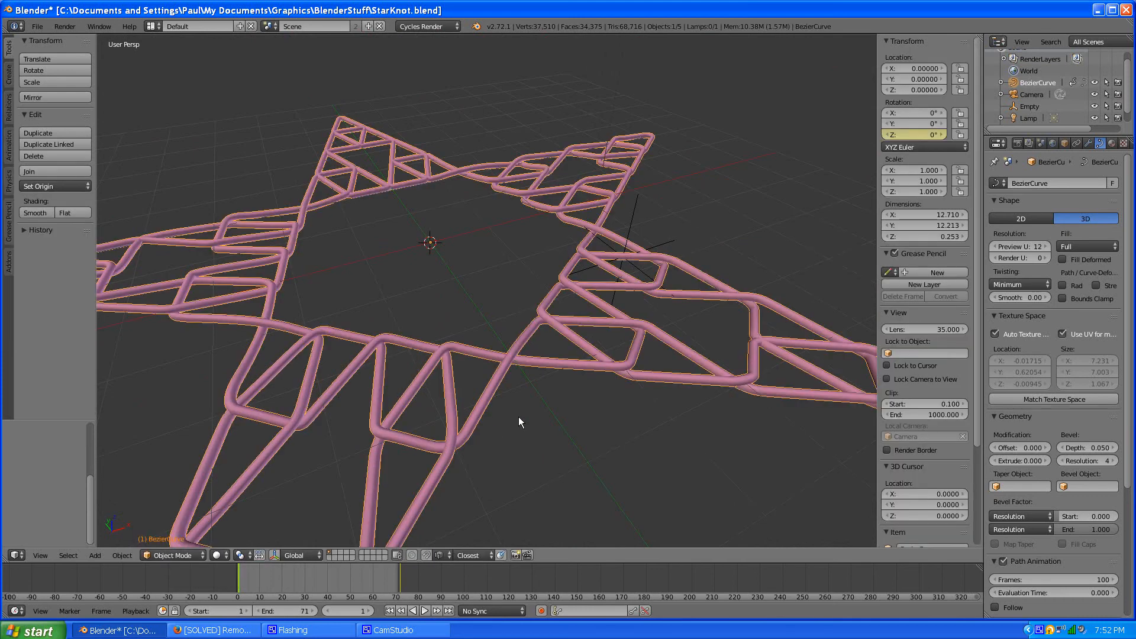
pyautogui.scroll(3, 552, 392)
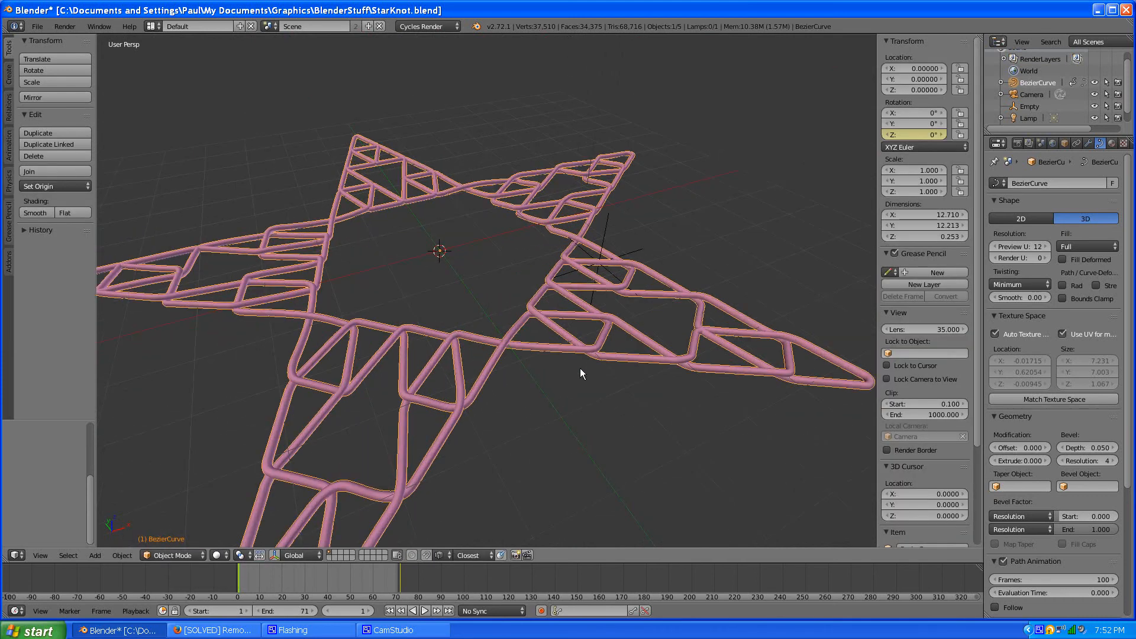